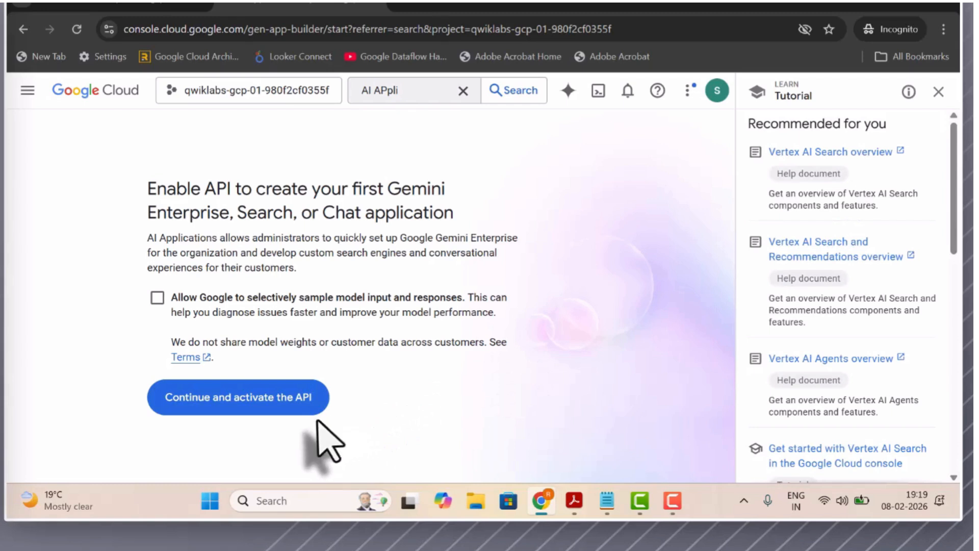
Activate the AI Applications API and start creating an app of type Site search with AI mode.
{"action": "left_click", "coordinate": [273, 408]}
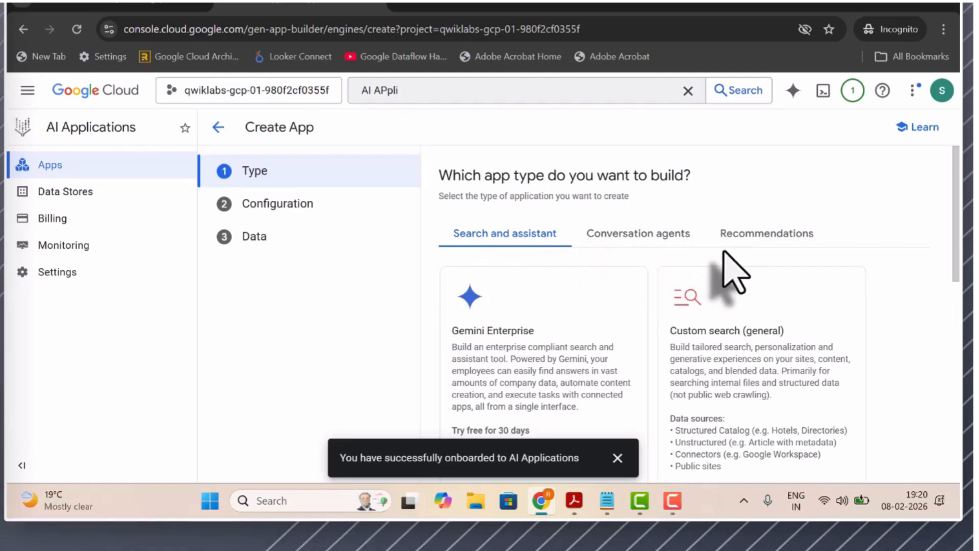
{"action": "left_click_drag", "start_coordinate": [948, 220], "coordinate": [947, 352]}
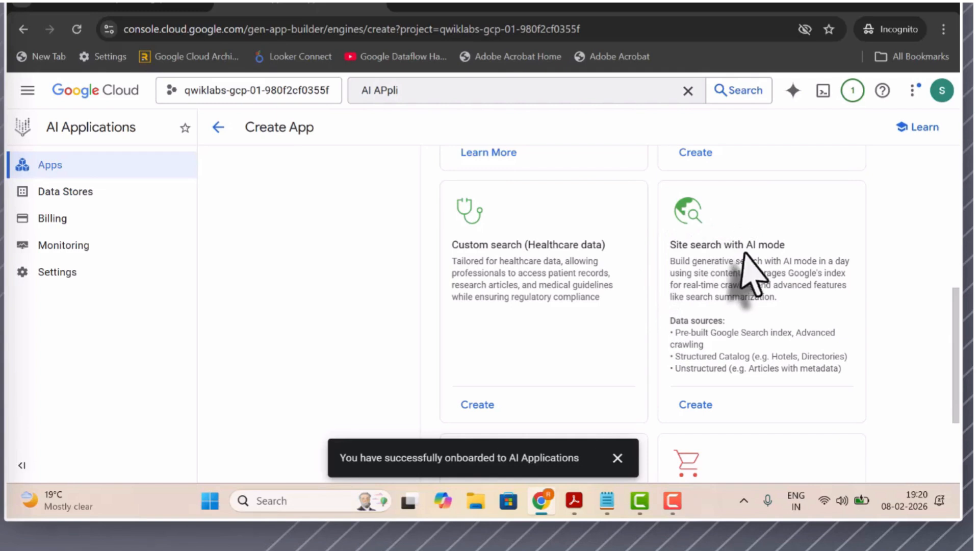
{"action": "left_click", "coordinate": [704, 404]}
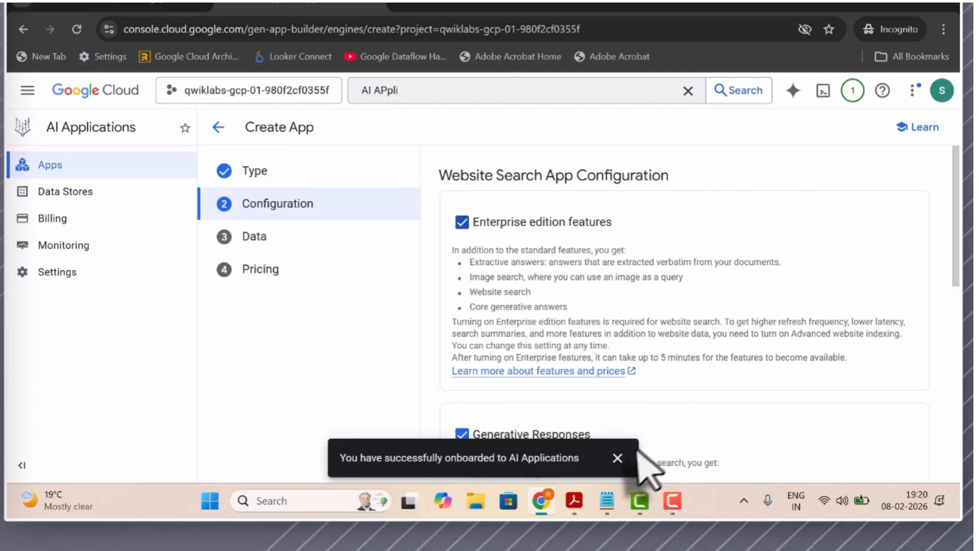
{"action": "left_click", "coordinate": [617, 457]}
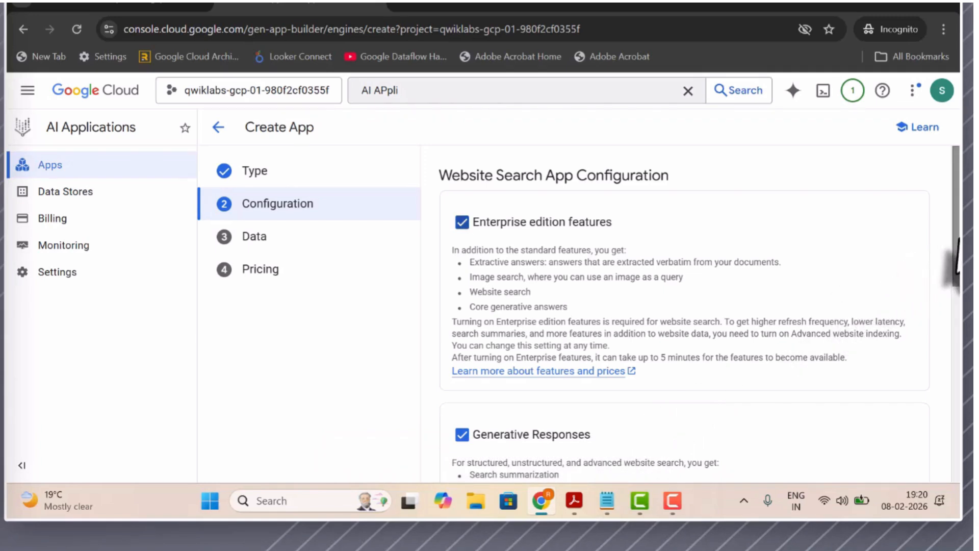
Copy the app name from the notes in Notepad and set the new app's name to Google Cloud docs.
{"action": "scroll", "coordinate": [952, 276], "scroll_direction": "down", "scroll_amount": 1}
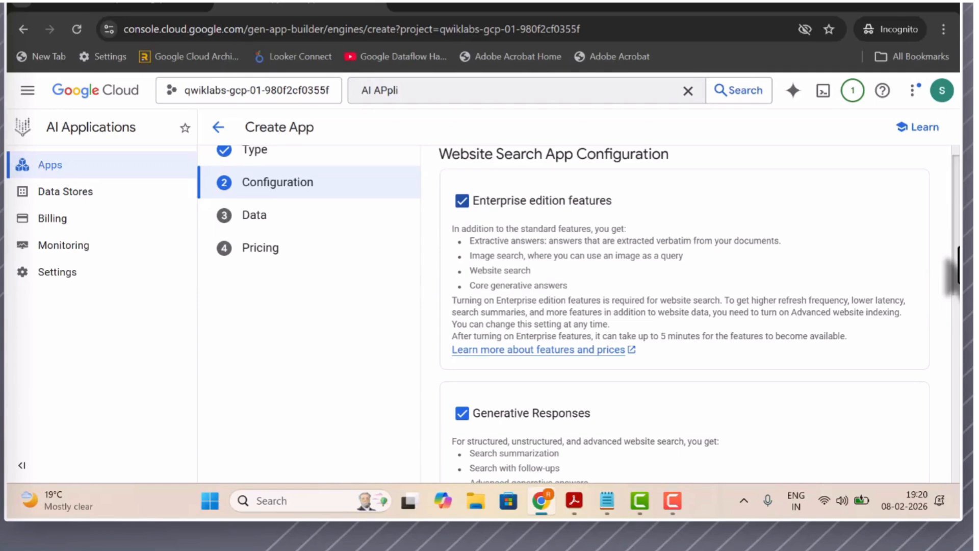
{"action": "scroll", "coordinate": [952, 275], "scroll_direction": "down", "scroll_amount": 1}
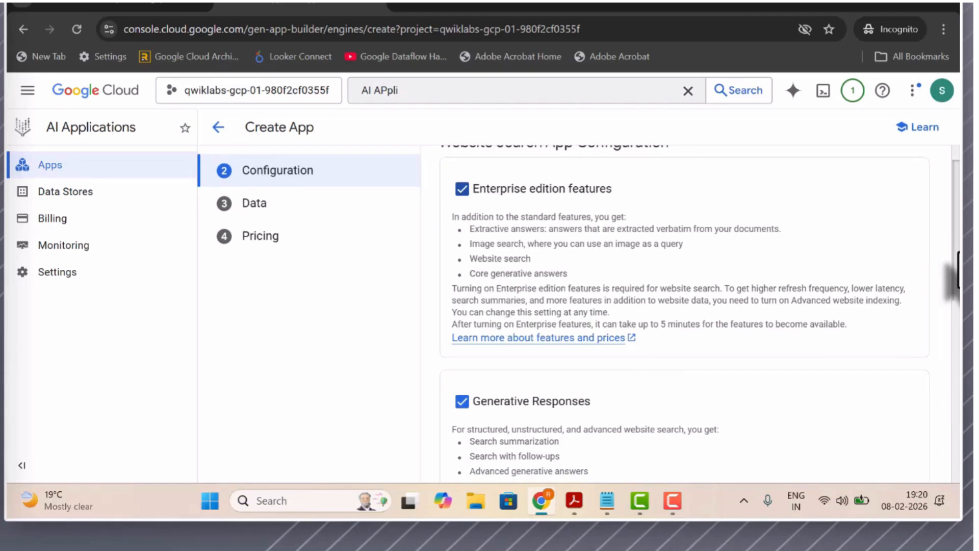
{"action": "left_click_drag", "start_coordinate": [954, 276], "coordinate": [936, 398]}
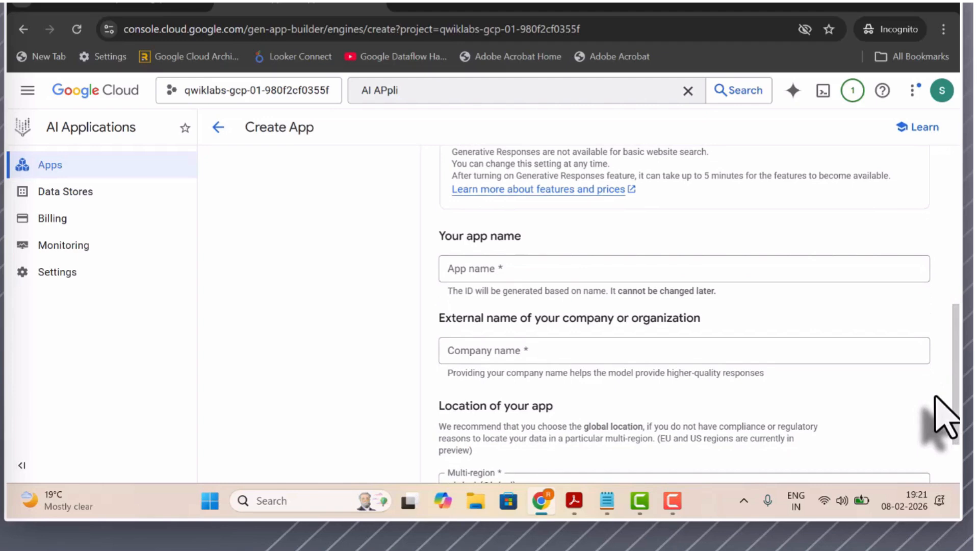
{"action": "key", "text": "alt+Tab"}
{"action": "key", "text": "alt+Tab"}
{"action": "key", "text": "alt+Tab"}
{"action": "key", "text": "alt+Tab"}
{"action": "key", "text": "alt+Tab"}
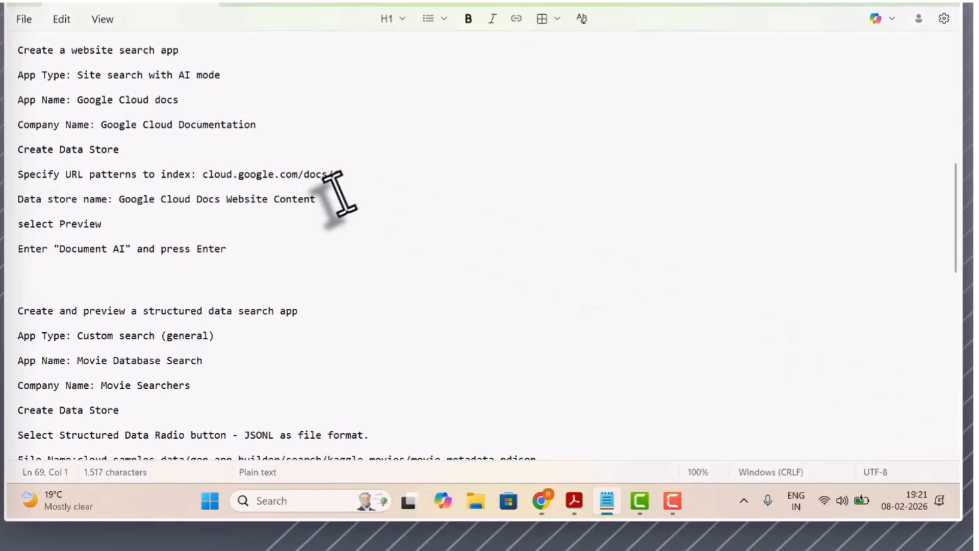
{"action": "left_click", "coordinate": [186, 105]}
{"action": "key", "text": "shift+Left"}
{"action": "key", "text": "shift+Left"}
{"action": "key", "text": "shift+Left"}
{"action": "key", "text": "shift+Left"}
{"action": "key", "text": "shift+Left"}
{"action": "key", "text": "shift+Left"}
{"action": "key", "text": "shift+Left"}
{"action": "key", "text": "shift+Left"}
{"action": "key", "text": "shift+Left"}
{"action": "key", "text": "shift+Left"}
{"action": "key", "text": "shift+Left"}
{"action": "key", "text": "shift+Left"}
{"action": "key", "text": "shift+Left"}
{"action": "key", "text": "shift+Left"}
{"action": "key", "text": "shift+Left"}
{"action": "key", "text": "shift+Left"}
{"action": "key", "text": "shift+Left"}
{"action": "key", "text": "ctrl+c"}
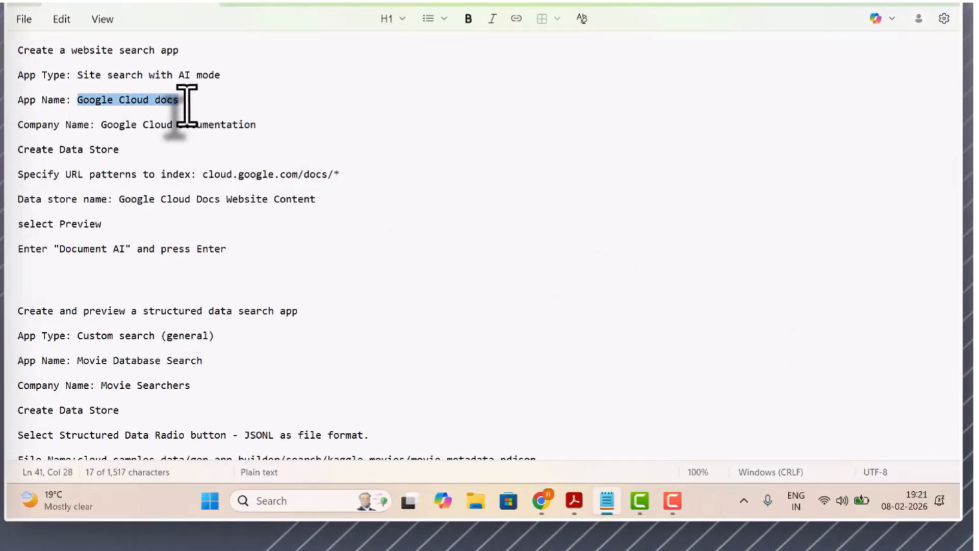
{"action": "key", "text": "alt+Tab"}
{"action": "left_click", "coordinate": [502, 269]}
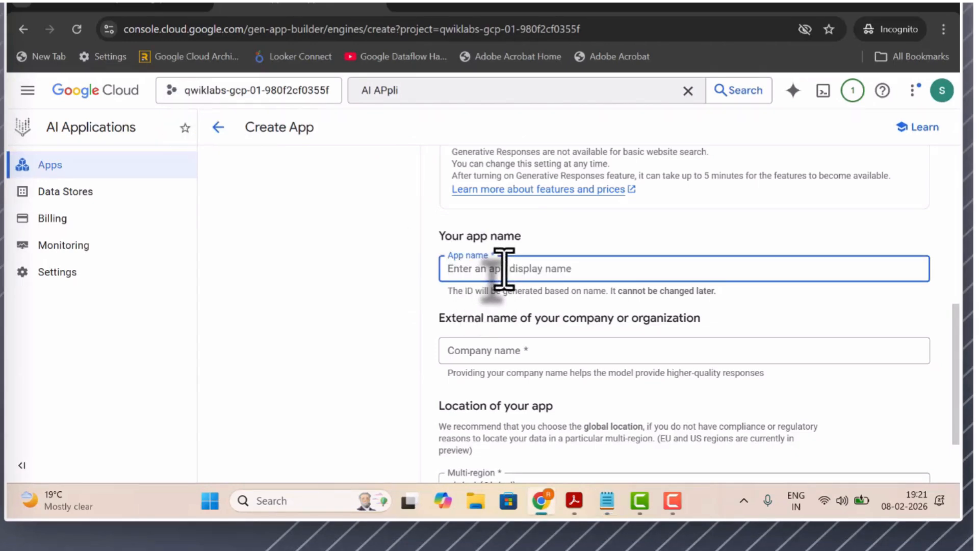
{"action": "key", "text": "ctrl+v"}
Copy the company name from the Notepad notes and set the app's company name to Google Cloud Documentation.
{"action": "key", "text": "alt+Tab"}
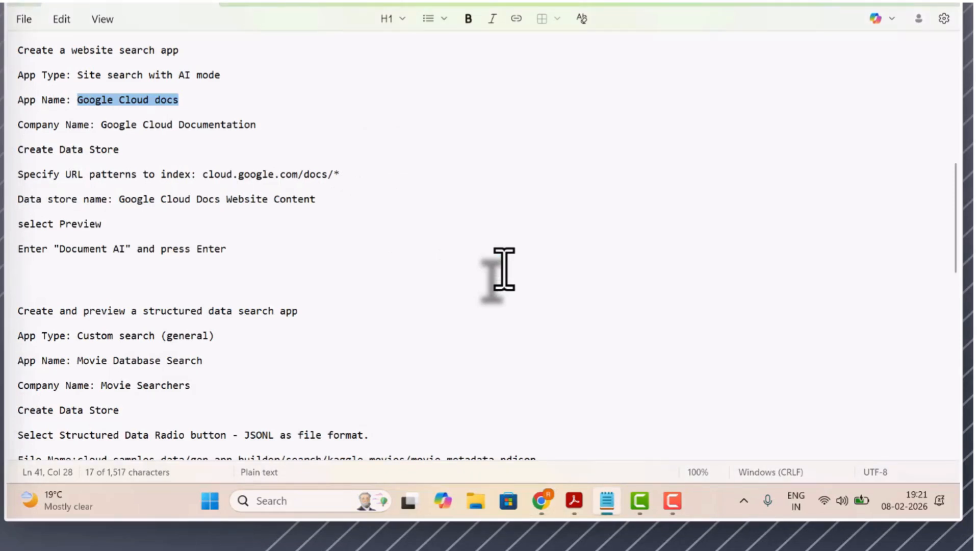
{"action": "left_click", "coordinate": [261, 125]}
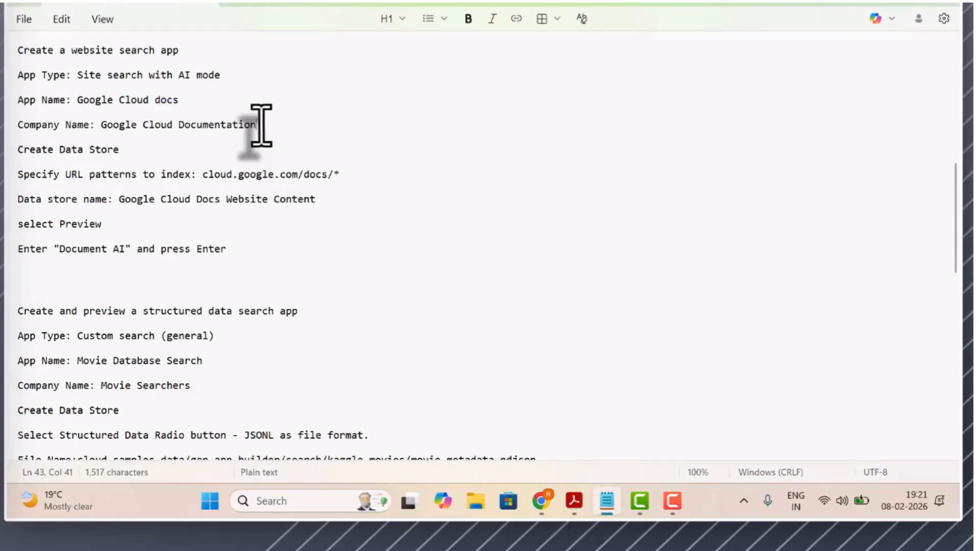
{"action": "key", "text": "shift+Left"}
{"action": "key", "text": "shift+Left"}
{"action": "key", "text": "shift+Left"}
{"action": "key", "text": "shift+Left"}
{"action": "key", "text": "shift+Left"}
{"action": "key", "text": "shift+Left"}
{"action": "key", "text": "shift+Left"}
{"action": "key", "text": "shift+Left"}
{"action": "key", "text": "shift+Left"}
{"action": "key", "text": "shift+Left"}
{"action": "key", "text": "shift+Left"}
{"action": "key", "text": "shift+Left"}
{"action": "key", "text": "shift+Left"}
{"action": "key", "text": "shift+Left"}
{"action": "key", "text": "shift+Left"}
{"action": "key", "text": "shift+Left"}
{"action": "key", "text": "shift+Left"}
{"action": "key", "text": "shift+Left"}
{"action": "key", "text": "shift+Left"}
{"action": "key", "text": "shift+Left"}
{"action": "key", "text": "ctrl+c"}
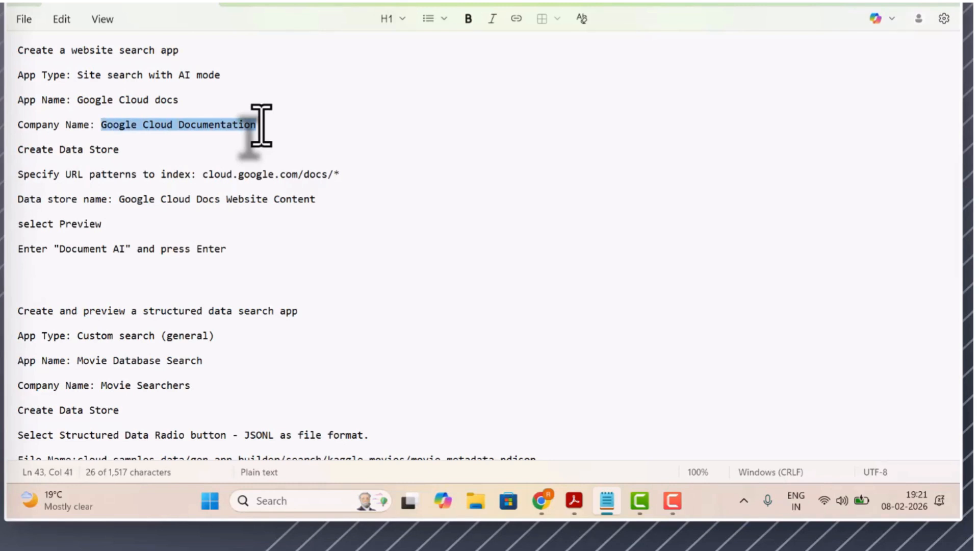
{"action": "key", "text": "alt+Tab"}
{"action": "left_click", "coordinate": [524, 368]}
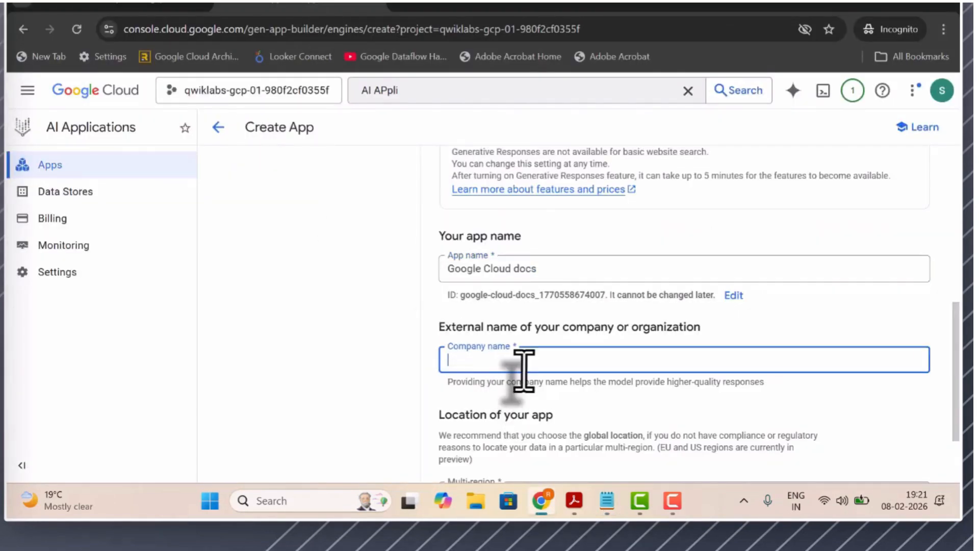
{"action": "key", "text": "ctrl+v"}
Accept the app configuration and start a new data store with Website Content as its source.
{"action": "scroll", "coordinate": [520, 387], "scroll_direction": "down", "scroll_amount": 2}
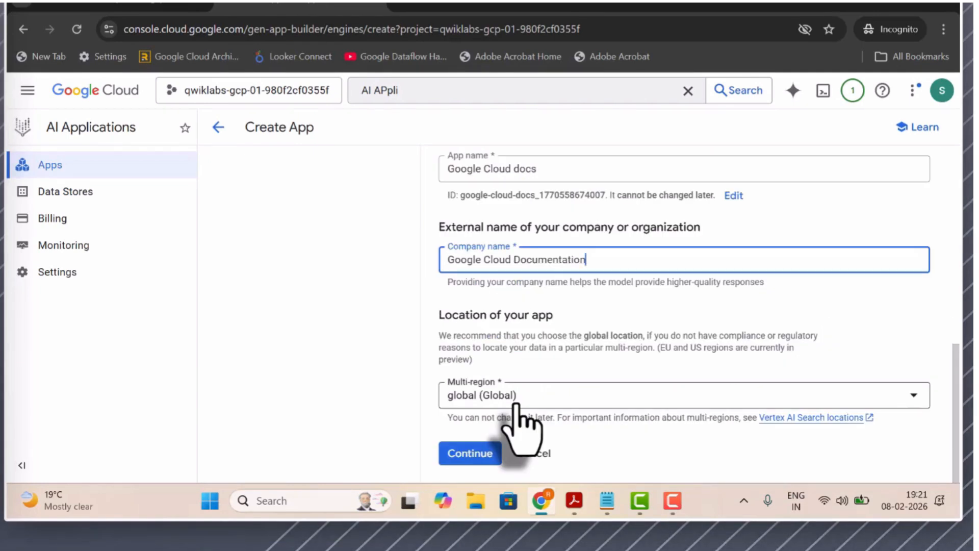
{"action": "left_click", "coordinate": [469, 454]}
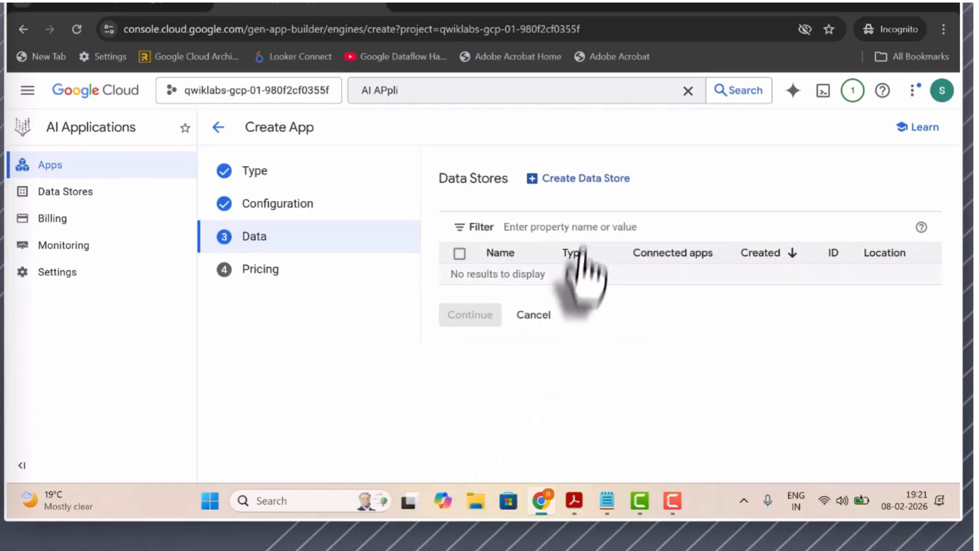
{"action": "left_click", "coordinate": [547, 181]}
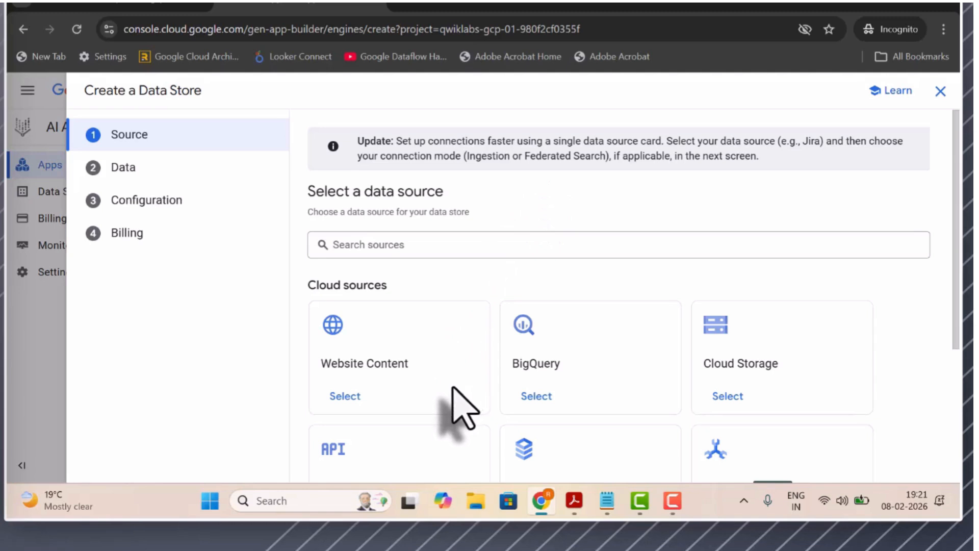
{"action": "left_click", "coordinate": [345, 397]}
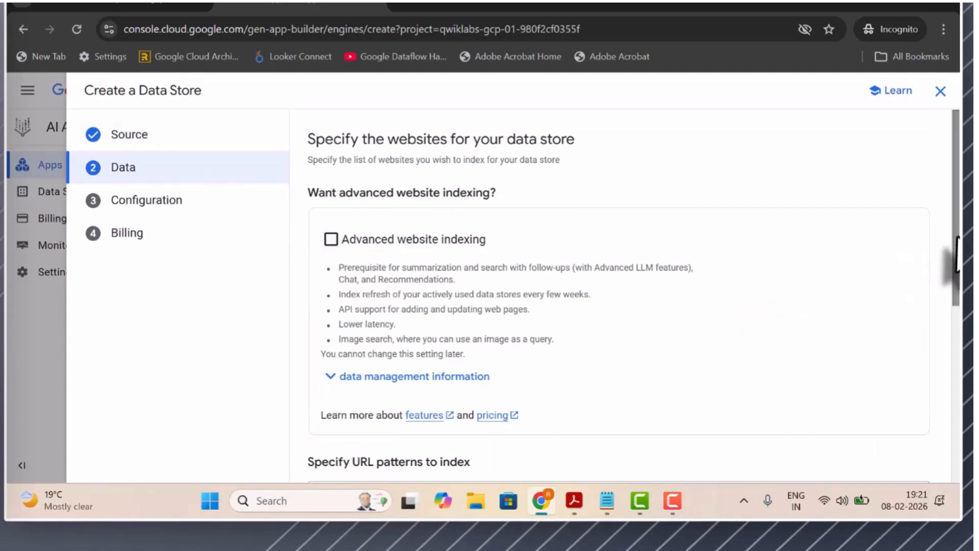
Copy the URL pattern cloud.google.com/docs/* from the Notepad notes into the data store's sites to include, and proceed to its configuration.
{"action": "scroll", "coordinate": [955, 265], "scroll_direction": "down", "scroll_amount": 1}
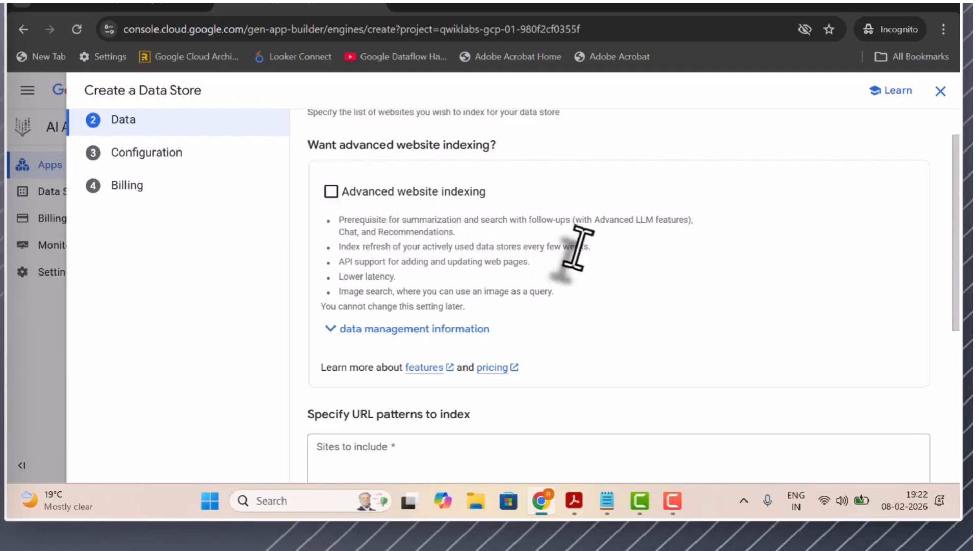
{"action": "left_click_drag", "start_coordinate": [953, 299], "coordinate": [952, 383]}
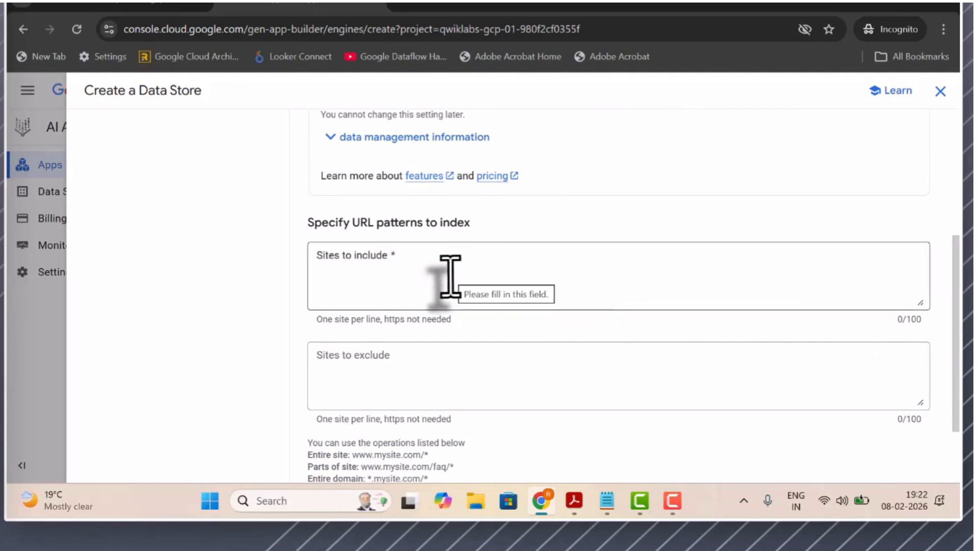
{"action": "key", "text": "alt+Tab"}
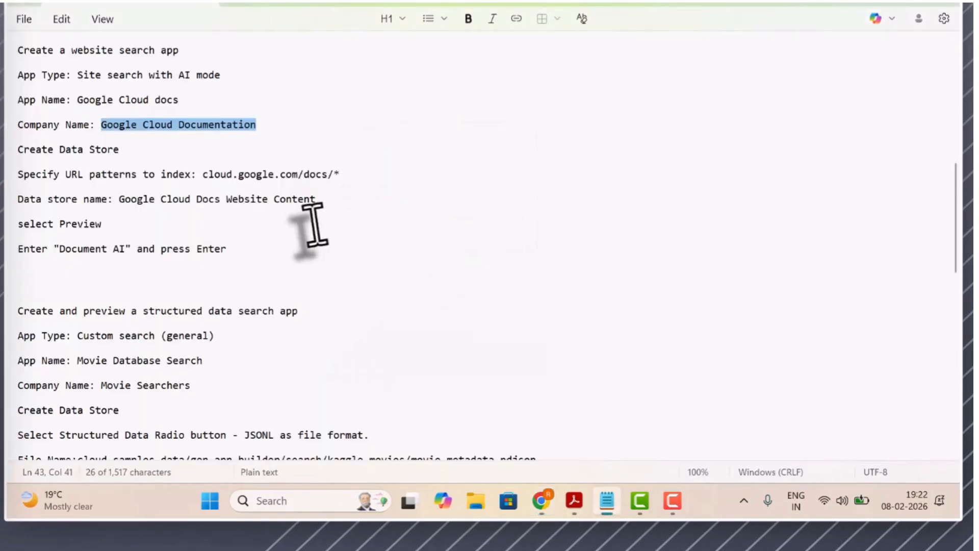
{"action": "left_click", "coordinate": [348, 174]}
{"action": "key", "text": "shift+Left"}
{"action": "key", "text": "shift+Left"}
{"action": "key", "text": "shift+Left"}
{"action": "key", "text": "shift+Left"}
{"action": "key", "text": "shift+Left"}
{"action": "key", "text": "shift+Left"}
{"action": "key", "text": "shift+Left"}
{"action": "key", "text": "shift+Left"}
{"action": "key", "text": "shift+Left"}
{"action": "key", "text": "shift+Left"}
{"action": "key", "text": "shift+Left"}
{"action": "key", "text": "shift+Left"}
{"action": "key", "text": "shift+Left"}
{"action": "key", "text": "shift+Left"}
{"action": "key", "text": "shift+Left"}
{"action": "key", "text": "shift+Left"}
{"action": "key", "text": "shift+Left"}
{"action": "key", "text": "shift+Left"}
{"action": "key", "text": "shift+Left"}
{"action": "key", "text": "shift+Left"}
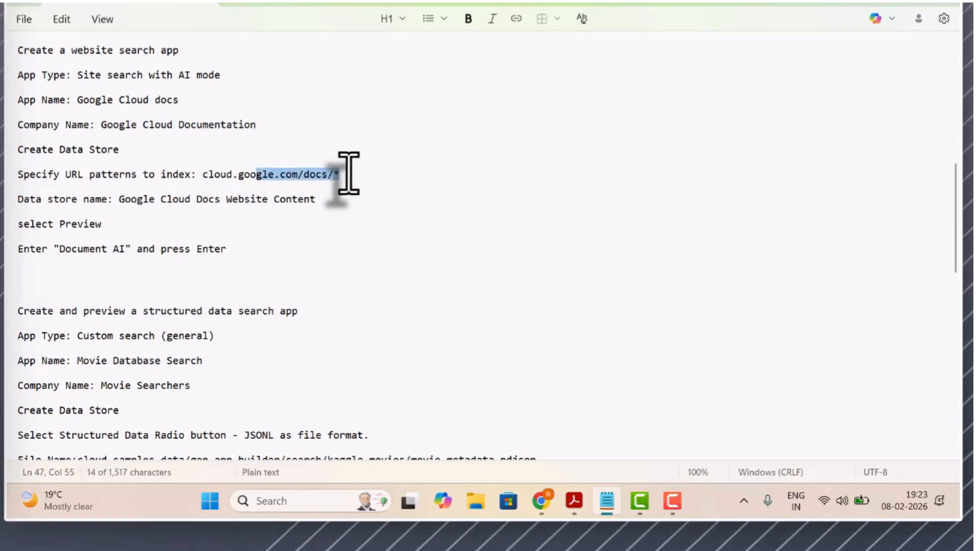
{"action": "key", "text": "shift+Left"}
{"action": "key", "text": "shift+Left"}
{"action": "key", "text": "ctrl+c"}
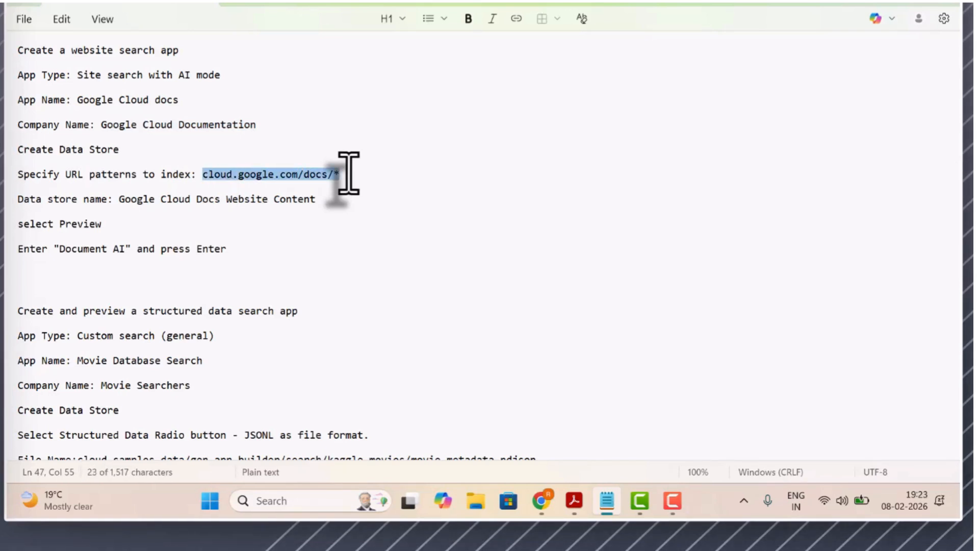
{"action": "key", "text": "alt+Tab"}
{"action": "left_click", "coordinate": [361, 265]}
{"action": "key", "text": "ctrl+v"}
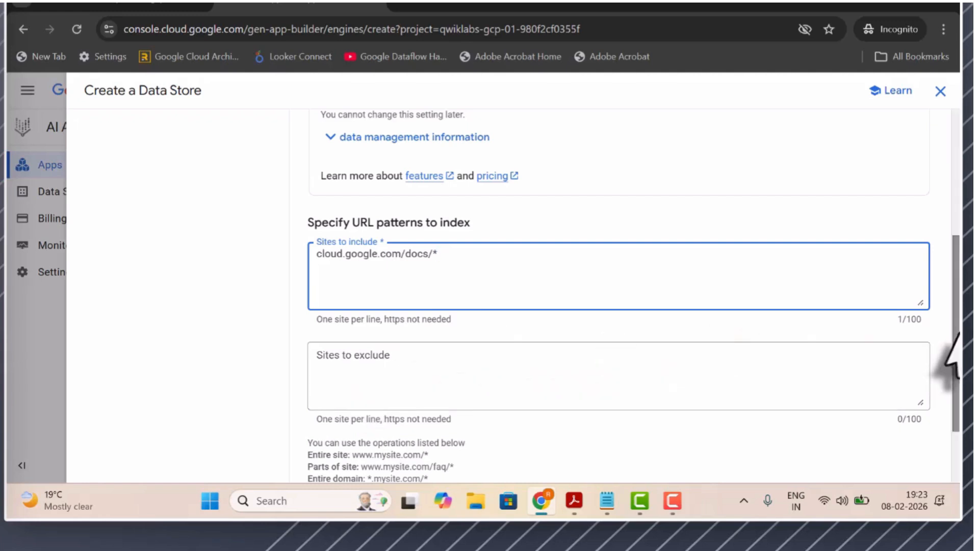
{"action": "left_click_drag", "start_coordinate": [955, 350], "coordinate": [955, 408]}
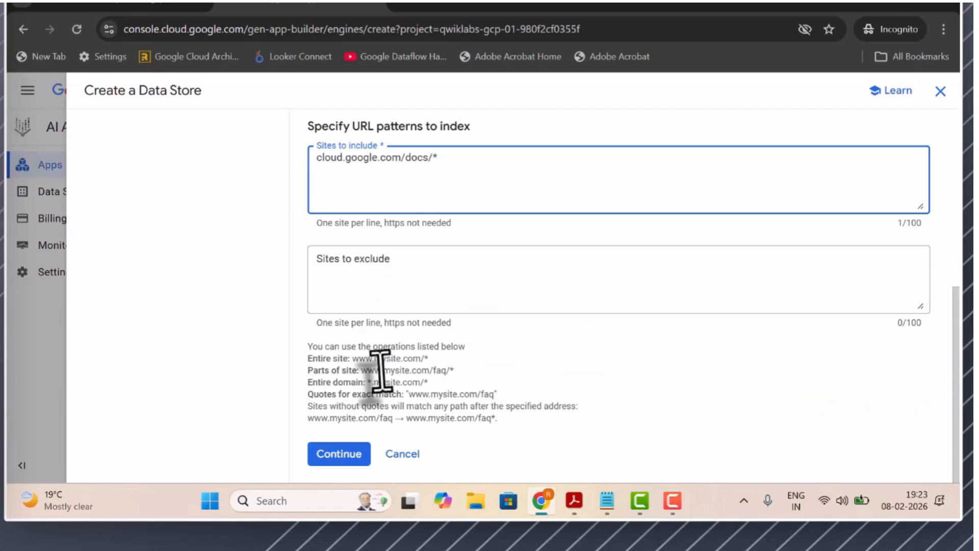
{"action": "left_click", "coordinate": [338, 454]}
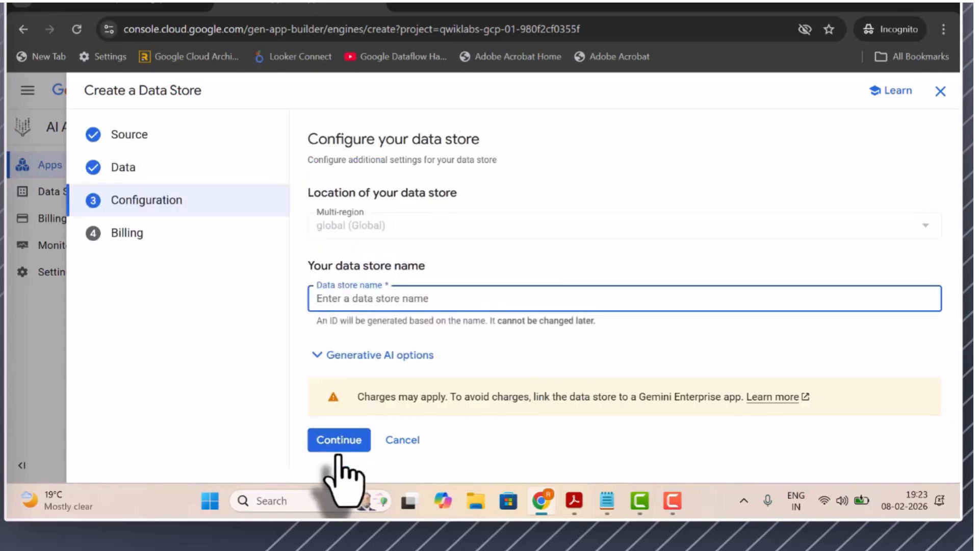
Copy the data store name from the Notepad notes and name the data store Google Cloud Docs Website Content.
{"action": "key", "text": "alt+Tab"}
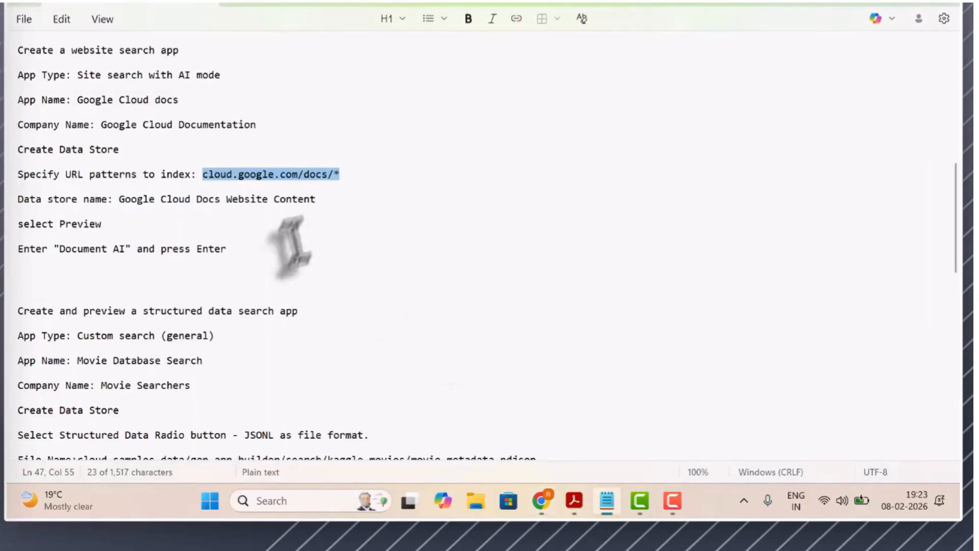
{"action": "left_click", "coordinate": [121, 199]}
{"action": "key", "text": "shift+Right"}
{"action": "key", "text": "shift+Right"}
{"action": "key", "text": "shift+Right"}
{"action": "key", "text": "shift+Right"}
{"action": "key", "text": "shift+Right"}
{"action": "key", "text": "shift+Right"}
{"action": "key", "text": "shift+Right"}
{"action": "key", "text": "shift+Right"}
{"action": "key", "text": "shift+Right"}
{"action": "key", "text": "shift+Right"}
{"action": "key", "text": "shift+Right"}
{"action": "key", "text": "shift+Right"}
{"action": "key", "text": "shift+Right"}
{"action": "key", "text": "shift+Right"}
{"action": "key", "text": "shift+Right"}
{"action": "key", "text": "shift+Right"}
{"action": "key", "text": "shift+Right"}
{"action": "key", "text": "shift+Right"}
{"action": "key", "text": "shift+Right"}
{"action": "key", "text": "shift+Right"}
{"action": "key", "text": "shift+Right"}
{"action": "key", "text": "shift+Right"}
{"action": "key", "text": "shift+Right"}
{"action": "key", "text": "shift+Right"}
{"action": "key", "text": "shift+Right"}
{"action": "key", "text": "shift+Right"}
{"action": "key", "text": "shift+Right"}
{"action": "key", "text": "shift+Right"}
{"action": "key", "text": "shift+Right"}
{"action": "key", "text": "shift+Right"}
{"action": "key", "text": "shift+Right"}
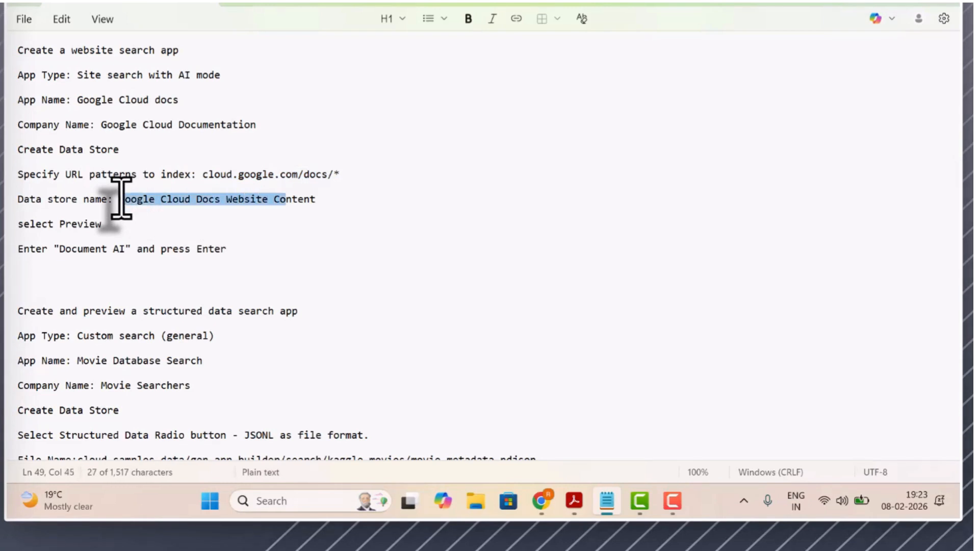
{"action": "key", "text": "shift+Right"}
{"action": "key", "text": "shift+Right"}
{"action": "key", "text": "ctrl+c"}
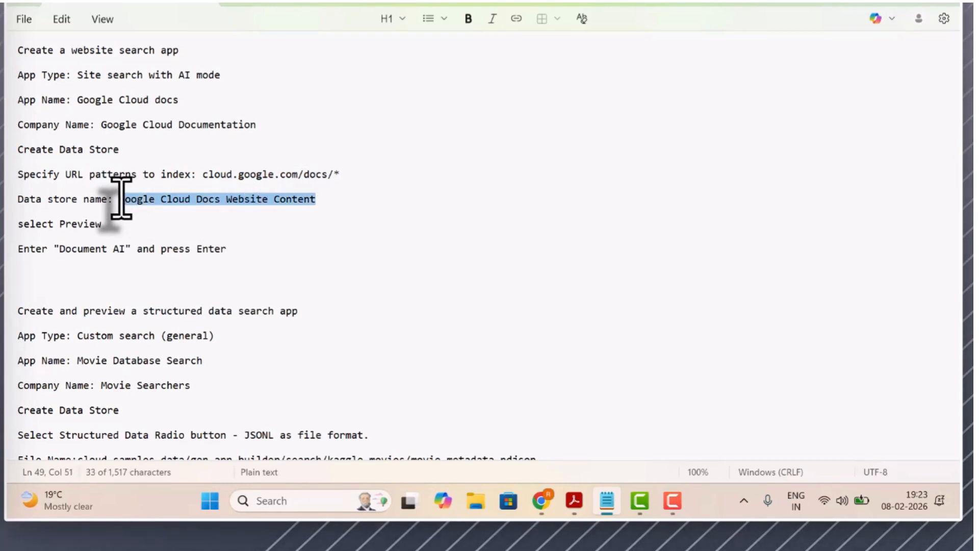
{"action": "key", "text": "alt+Tab"}
{"action": "key", "text": "ctrl+v"}
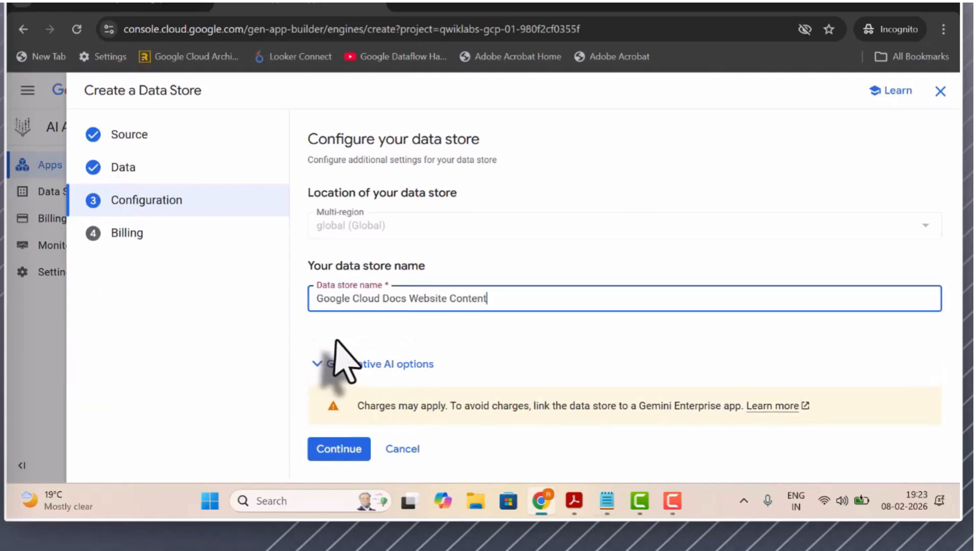
Proceed to the data store's billing and create it with General pricing.
{"action": "left_click", "coordinate": [339, 450]}
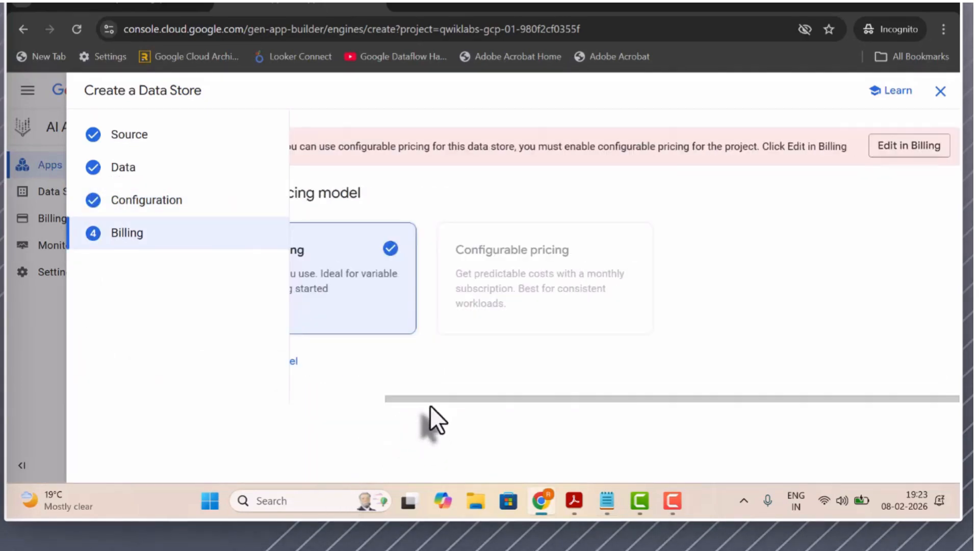
{"action": "left_click_drag", "start_coordinate": [430, 401], "coordinate": [319, 408]}
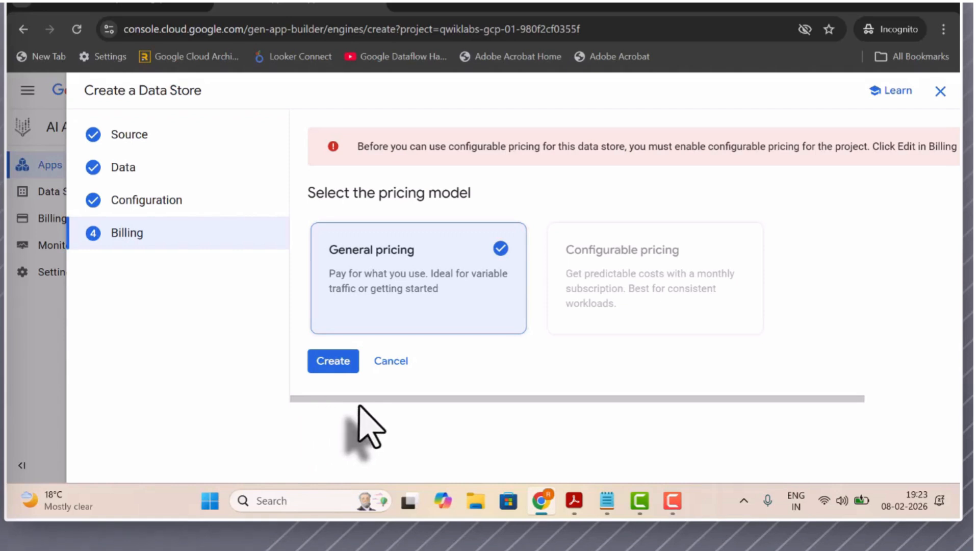
{"action": "left_click", "coordinate": [332, 368]}
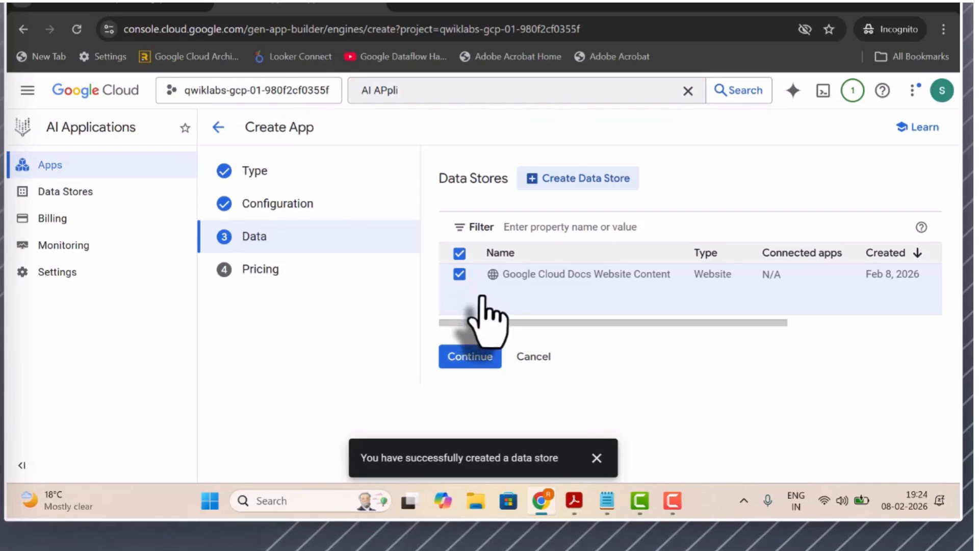
Continue the app creation with the Google Cloud Docs Website Content data store selected and dismiss the notification.
{"action": "left_click", "coordinate": [463, 359]}
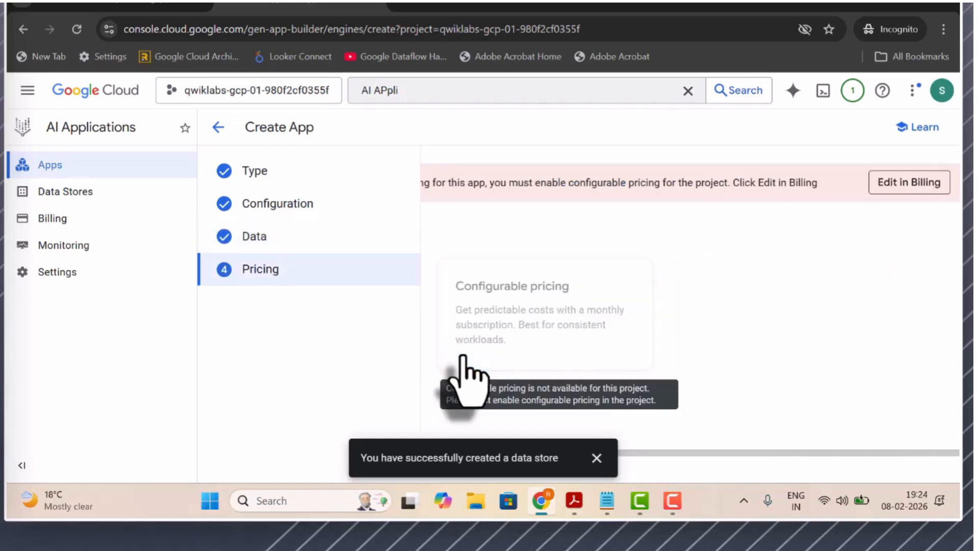
{"action": "left_click", "coordinate": [596, 458]}
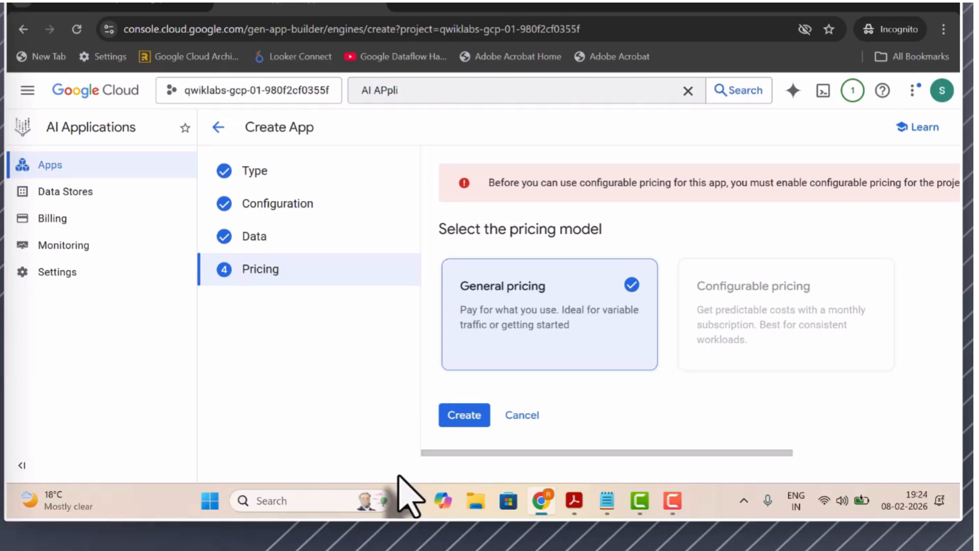
Create the app with General pricing and dismiss the creation message and the new homepage notice on its overview.
{"action": "left_click", "coordinate": [461, 422]}
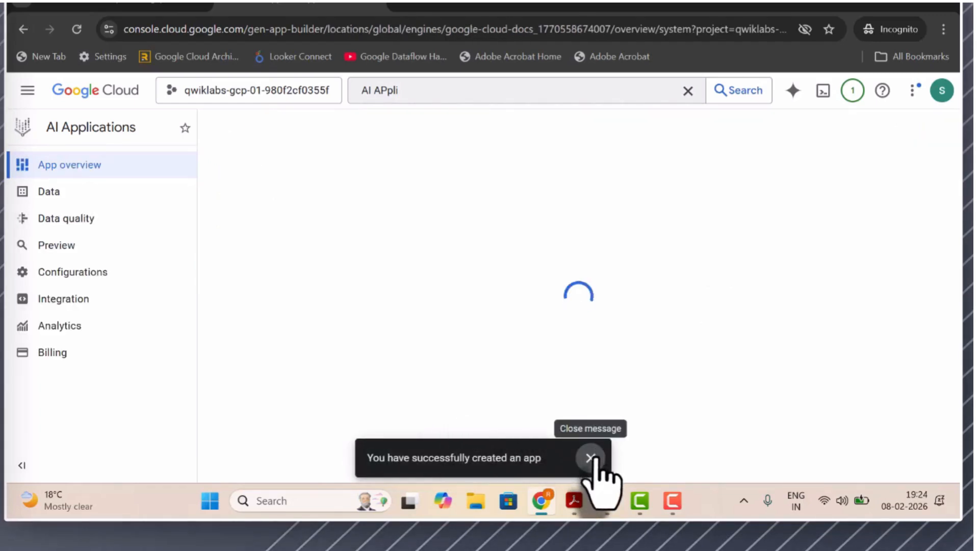
{"action": "left_click", "coordinate": [591, 457]}
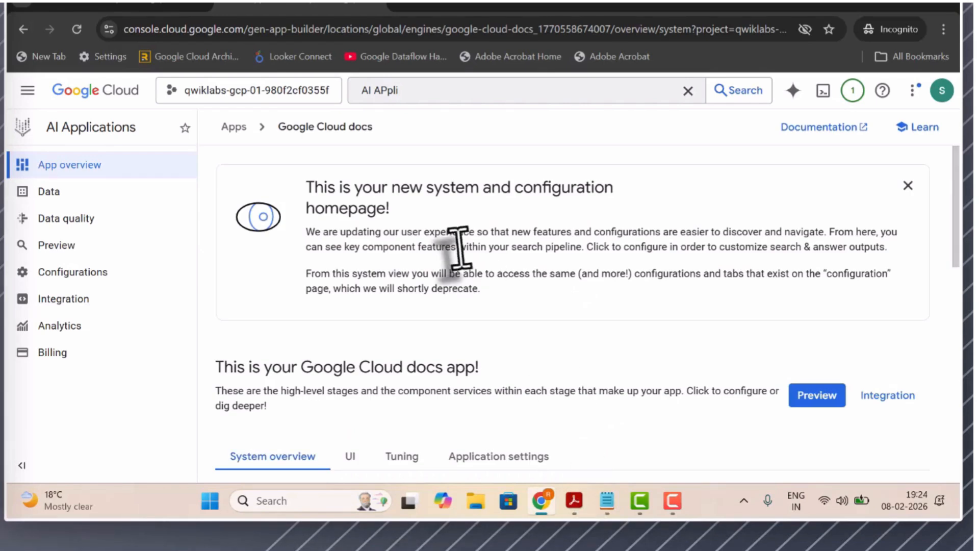
{"action": "left_click", "coordinate": [908, 186]}
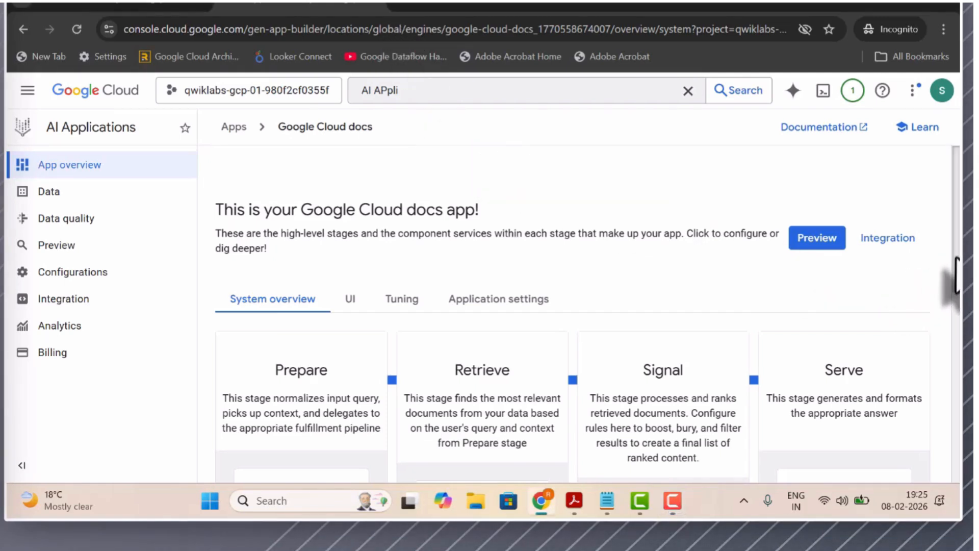
{"action": "scroll", "coordinate": [957, 276], "scroll_direction": "down", "scroll_amount": 1}
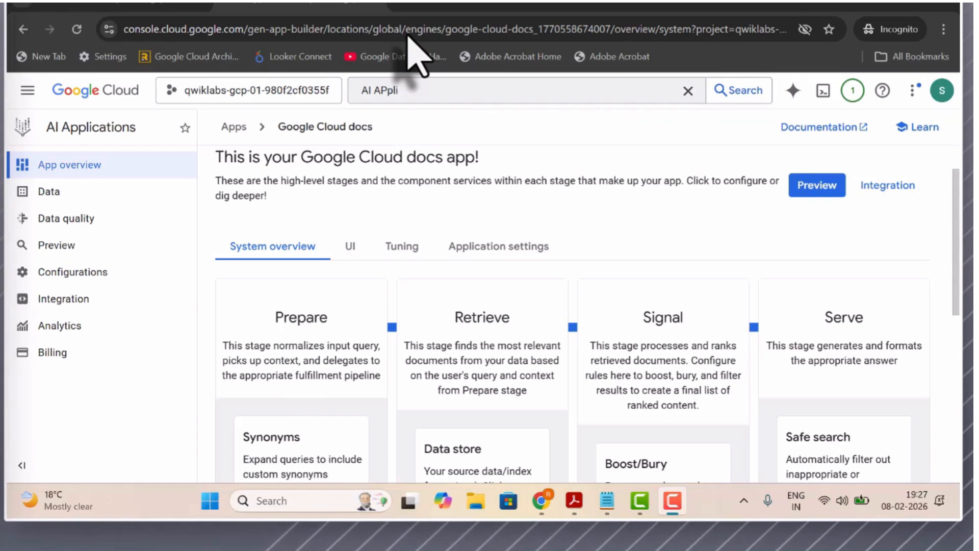
Open the app's search preview and search for Document AI.
{"action": "left_click", "coordinate": [117, 244]}
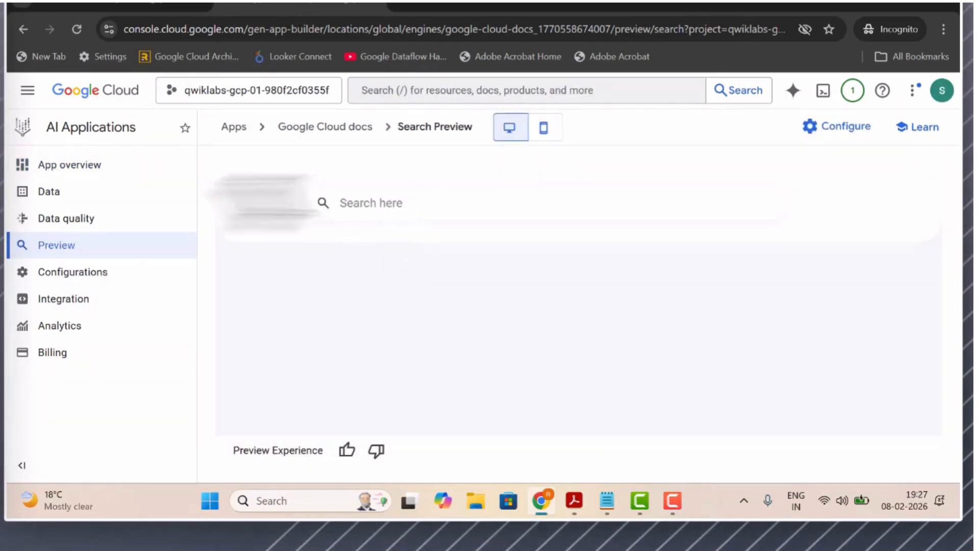
{"action": "left_click", "coordinate": [374, 207]}
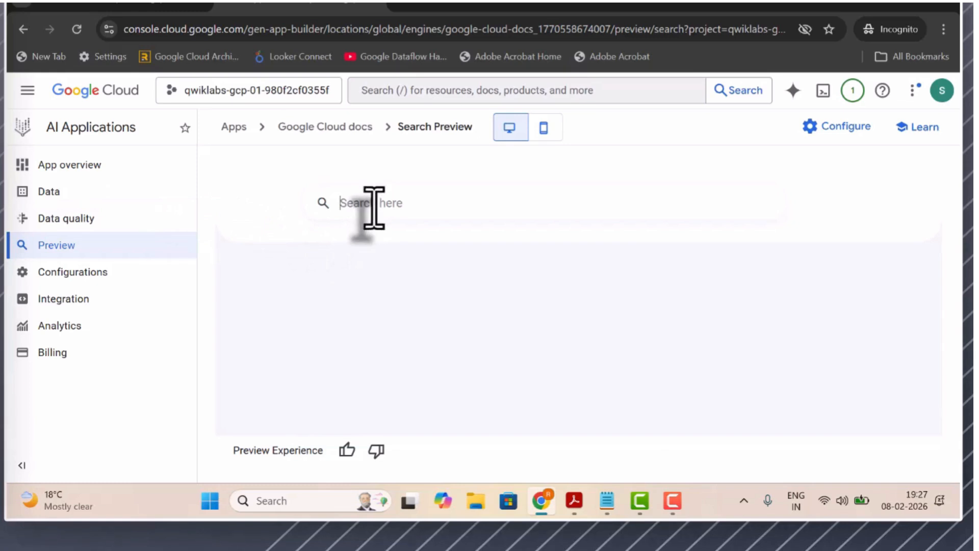
{"action": "type", "text": "Document AI"}
{"action": "key", "text": "Return"}
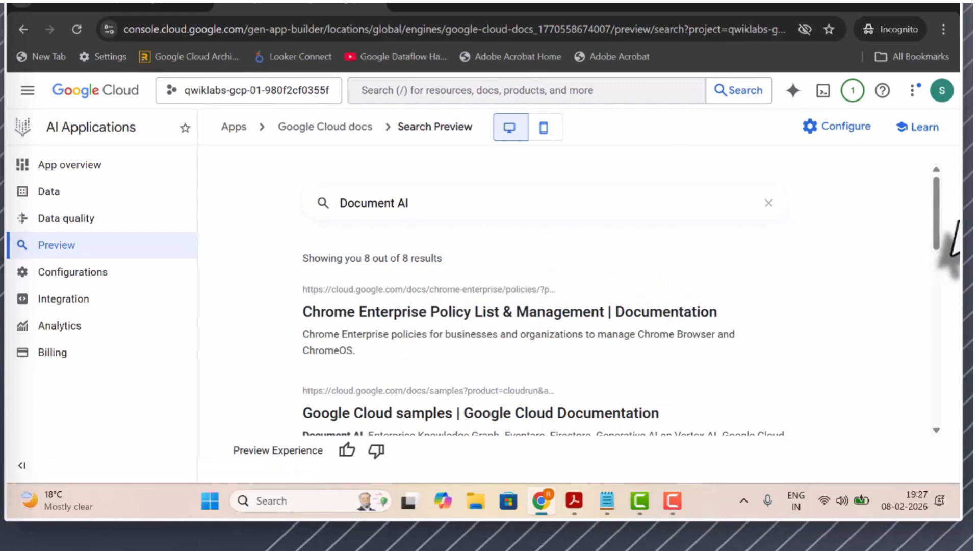
{"action": "left_click_drag", "start_coordinate": [937, 223], "coordinate": [916, 175]}
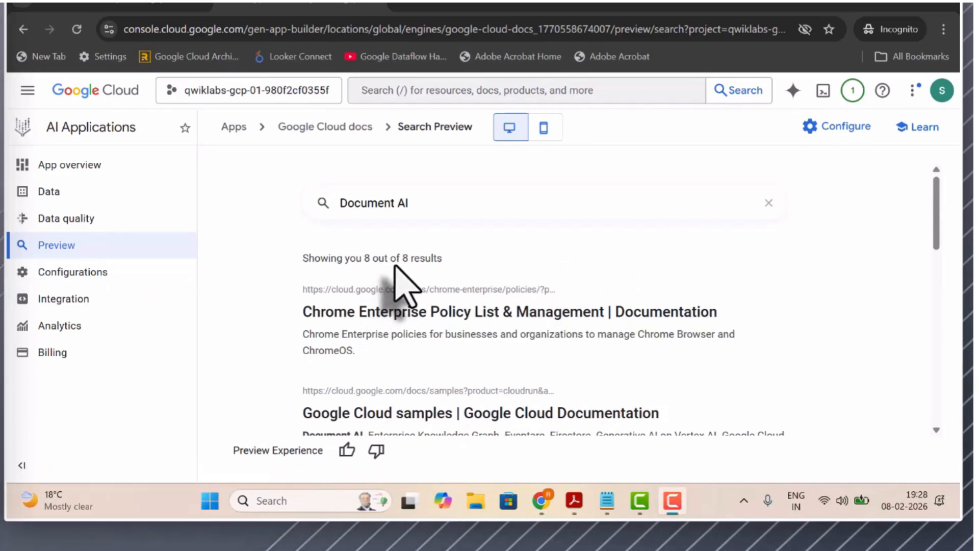
Review the app's data store details and its included site URL patterns.
{"action": "left_click", "coordinate": [52, 200]}
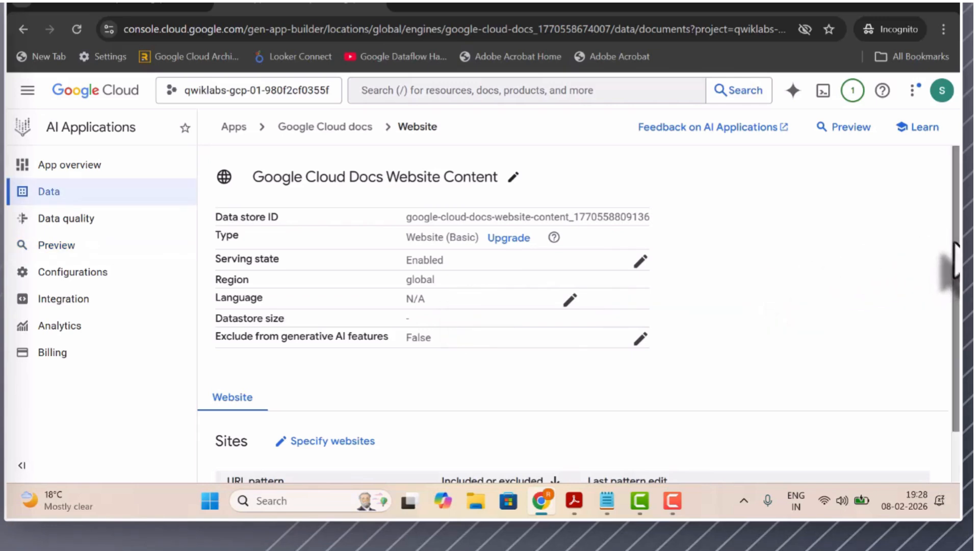
{"action": "scroll", "coordinate": [949, 268], "scroll_direction": "down", "scroll_amount": 1}
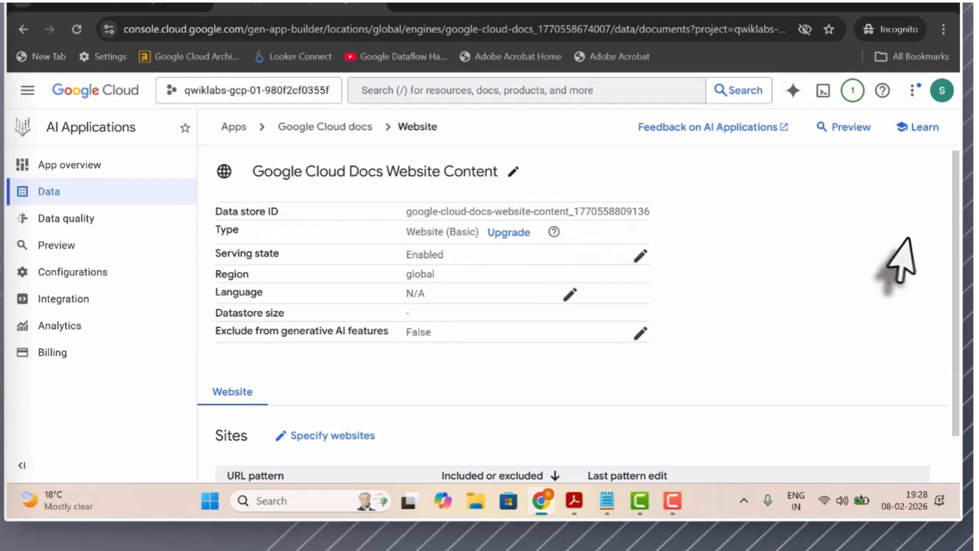
{"action": "left_click_drag", "start_coordinate": [953, 284], "coordinate": [953, 306]}
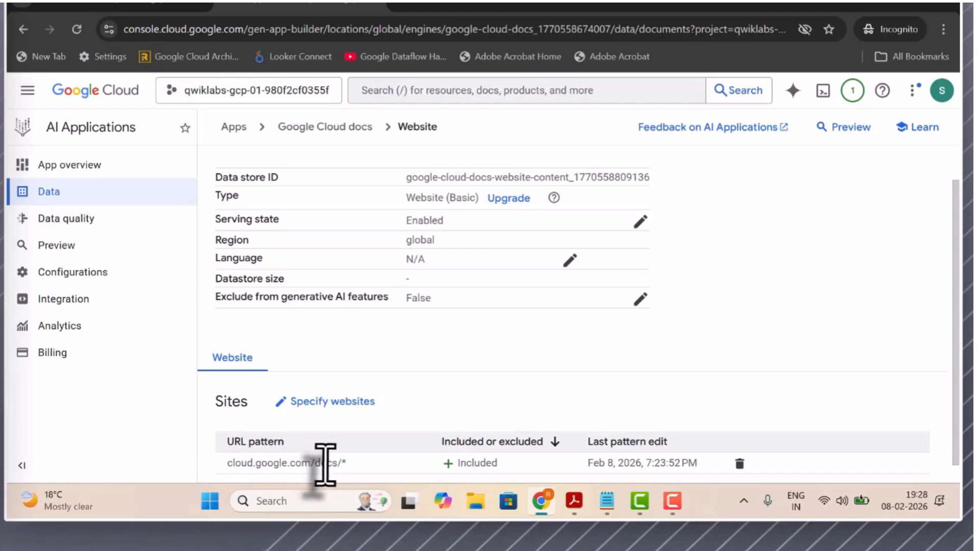
Examine the autocomplete settings and the general UI settings in the app's configurations.
{"action": "left_click", "coordinate": [94, 276]}
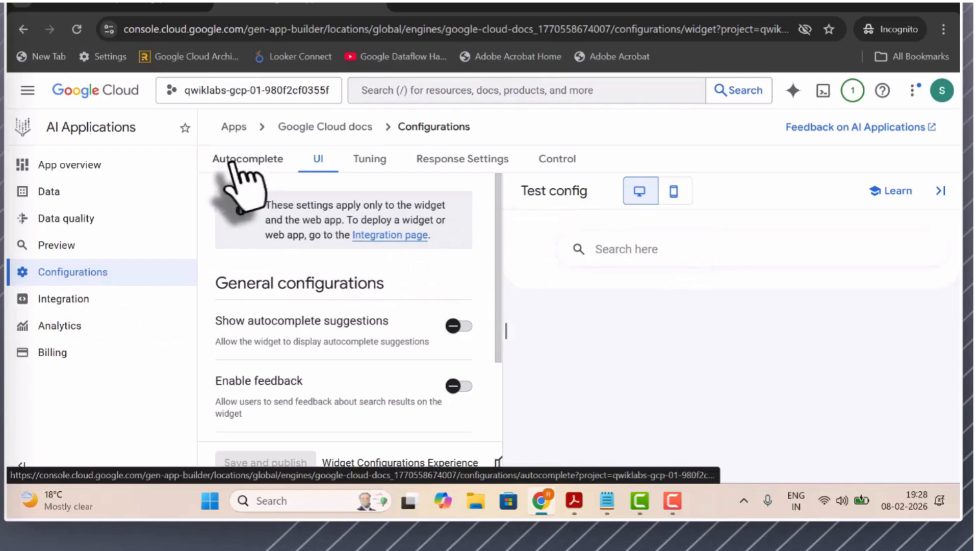
{"action": "left_click", "coordinate": [253, 161]}
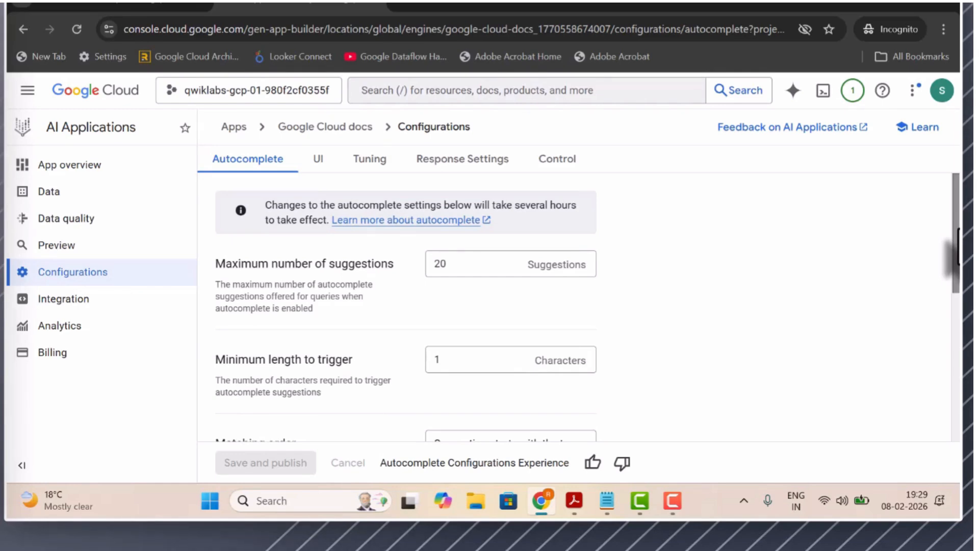
{"action": "left_click_drag", "start_coordinate": [954, 263], "coordinate": [949, 224]}
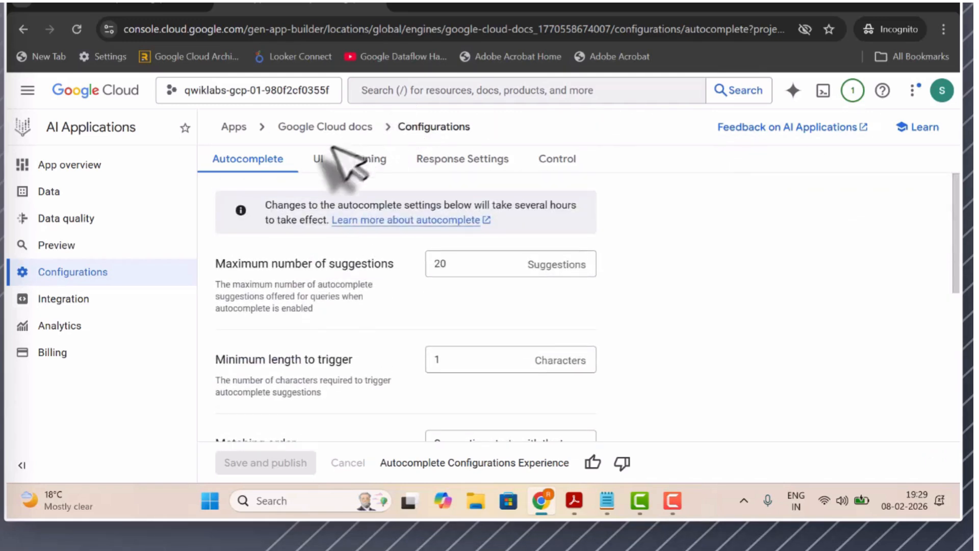
{"action": "left_click", "coordinate": [318, 161]}
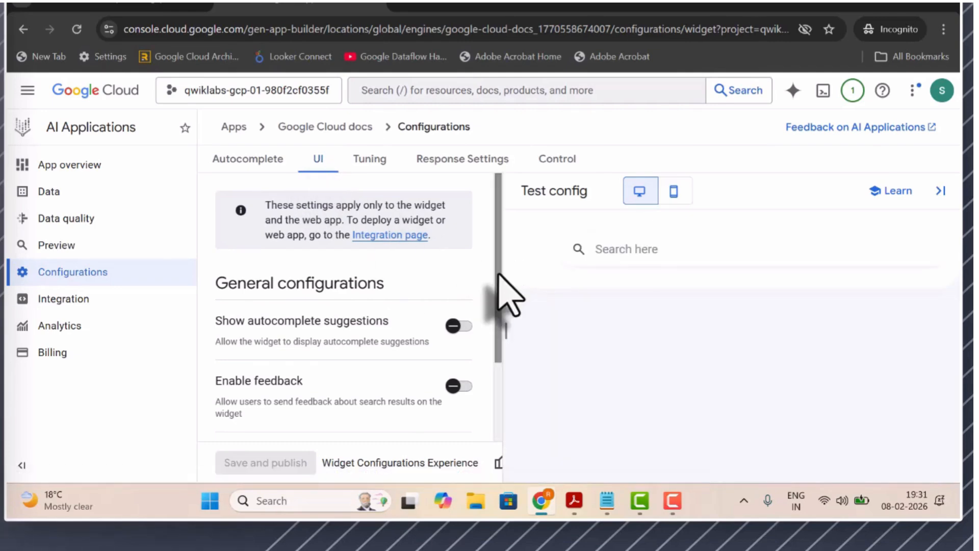
{"action": "left_click_drag", "start_coordinate": [498, 282], "coordinate": [496, 331]}
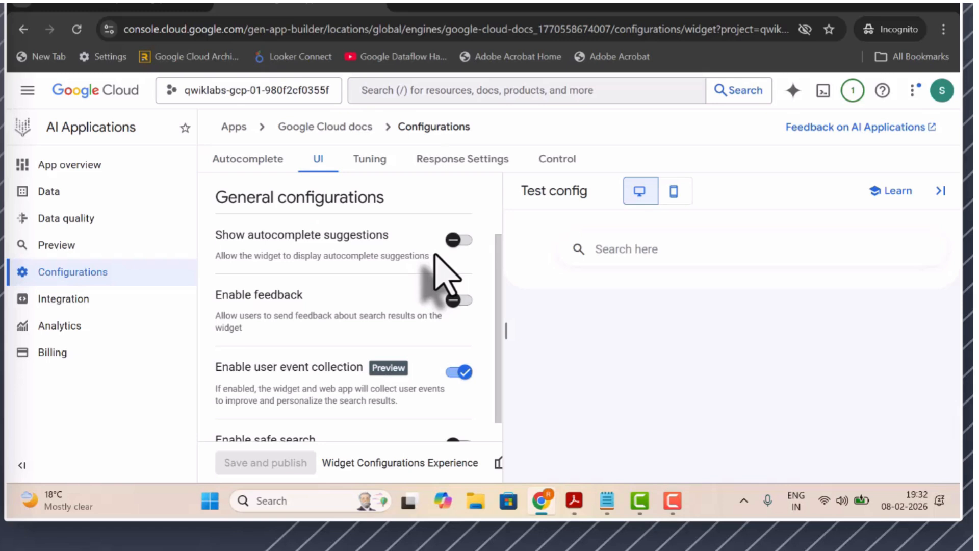
{"action": "scroll", "coordinate": [441, 276], "scroll_direction": "down", "scroll_amount": 1}
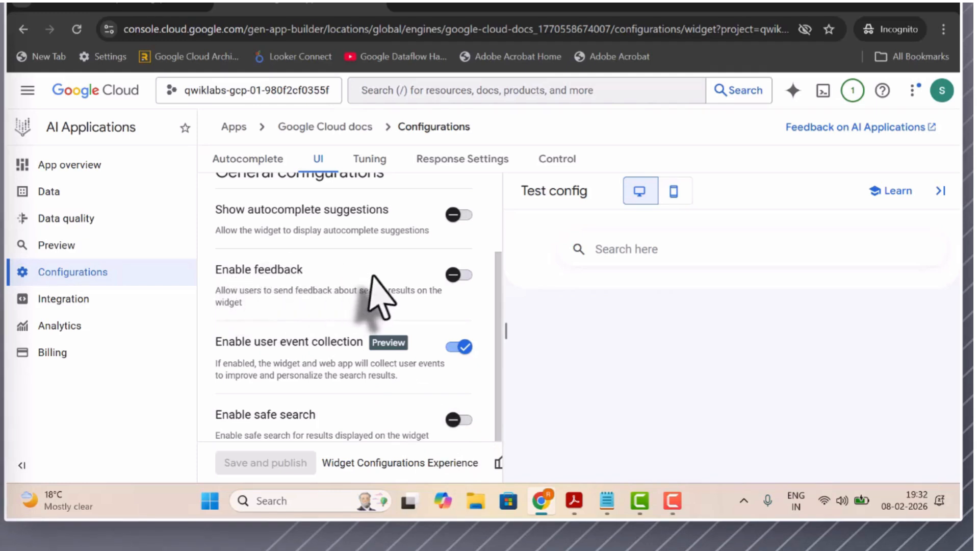
Search for Vertex AI in the test preview of the UI configuration and look through the results.
{"action": "left_click", "coordinate": [619, 252]}
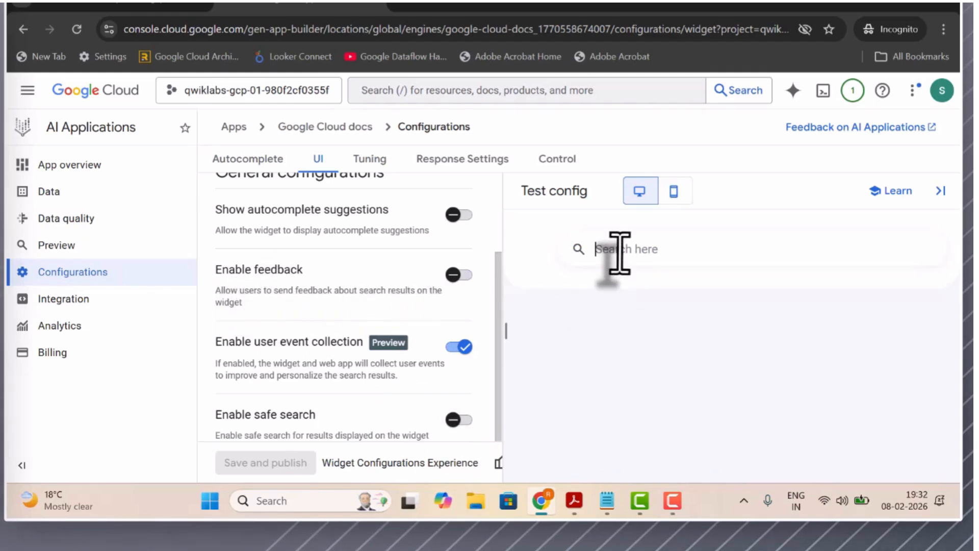
{"action": "type", "text": "Vertex AI"}
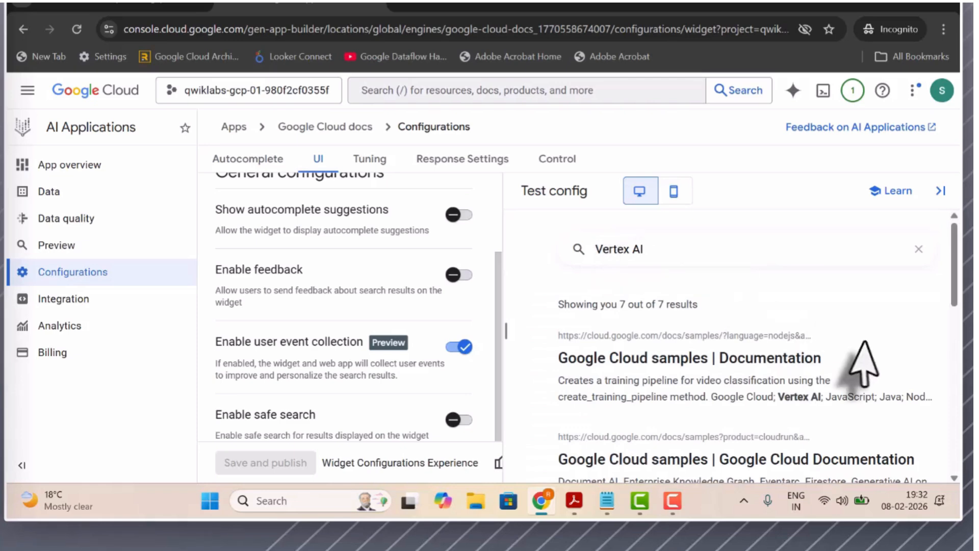
{"action": "mouse_move", "coordinate": [954, 286]}
{"action": "left_mouse_down"}
{"action": "mouse_move", "coordinate": [954, 464]}
{"action": "mouse_move", "coordinate": [953, 297]}
{"action": "left_mouse_up"}
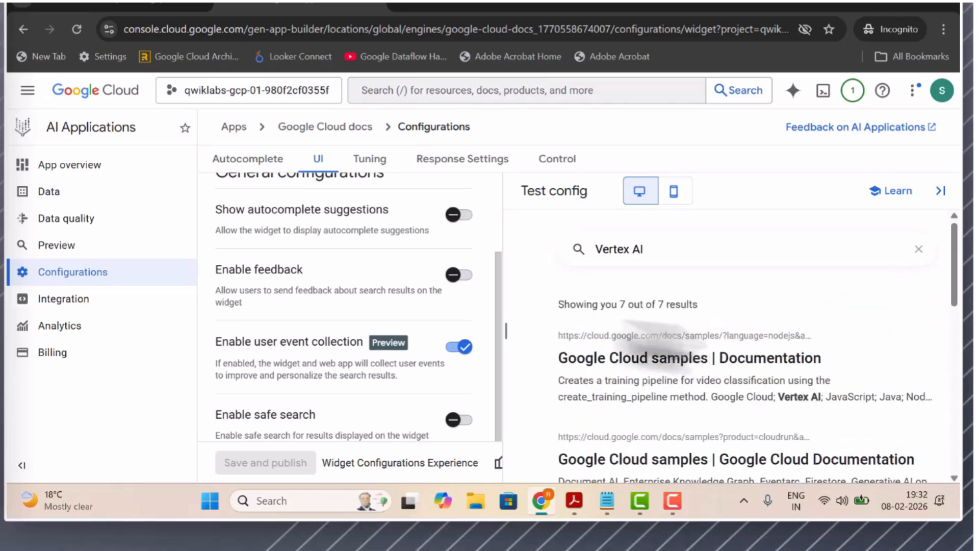
Try enabling feedback for the search widget, and leave for the search tuning settings without saving.
{"action": "left_click", "coordinate": [455, 278]}
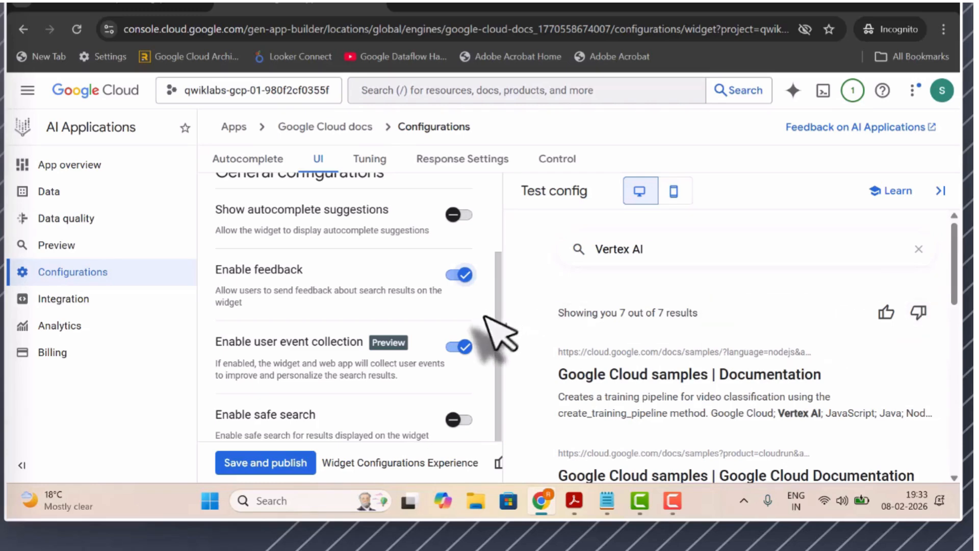
{"action": "left_click", "coordinate": [375, 164]}
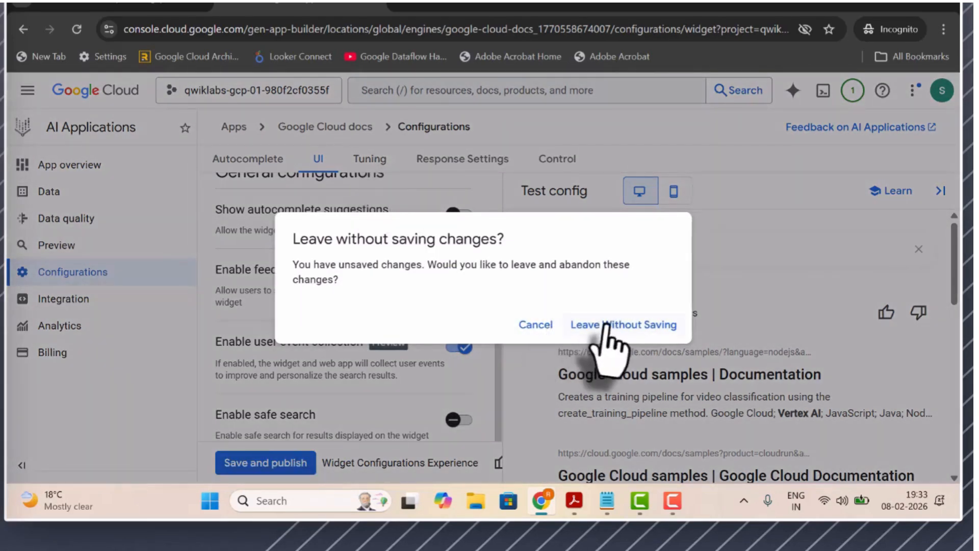
{"action": "left_click", "coordinate": [586, 325]}
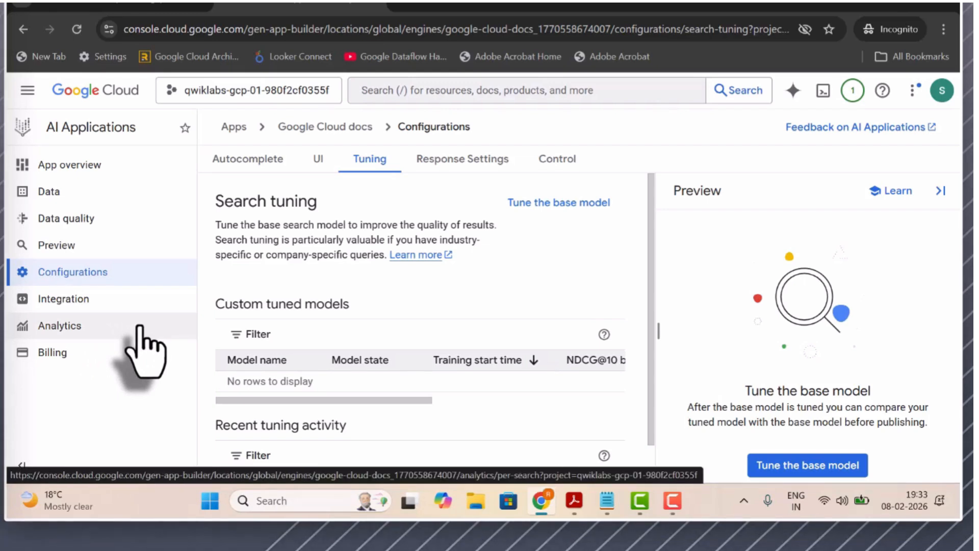
Add abc.com to the allowed domains for the widget in the app's integration settings.
{"action": "left_click", "coordinate": [77, 305]}
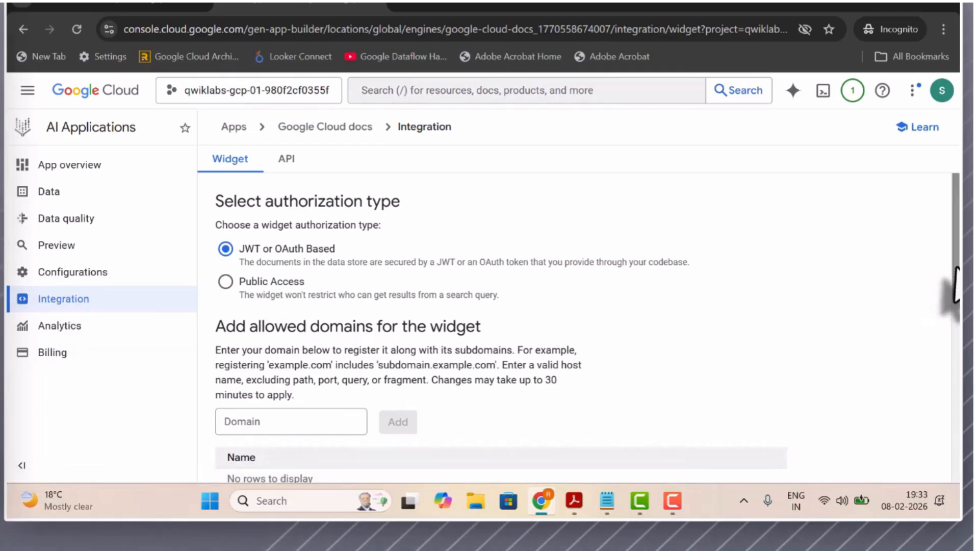
{"action": "scroll", "coordinate": [952, 286], "scroll_direction": "down", "scroll_amount": 1}
{"action": "scroll", "coordinate": [952, 306], "scroll_direction": "down", "scroll_amount": 1}
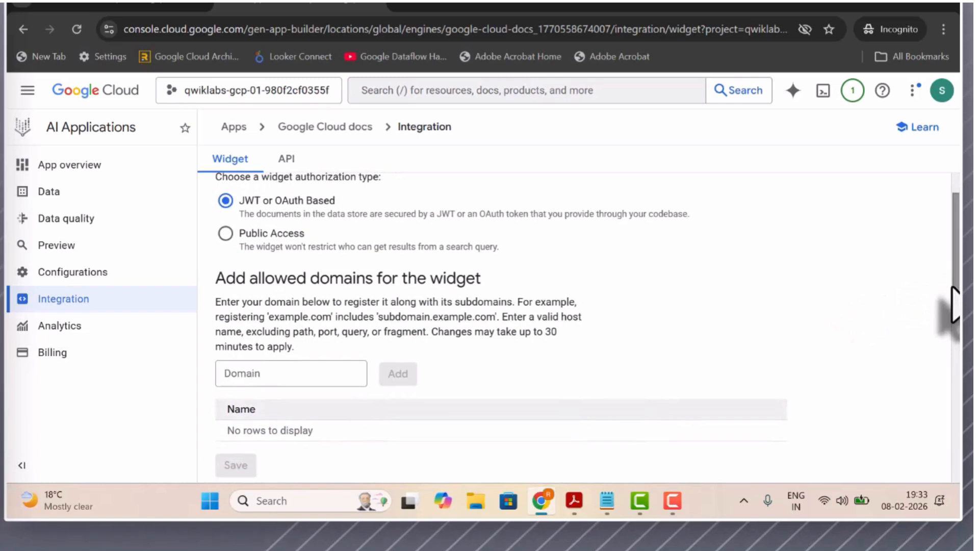
{"action": "left_click", "coordinate": [315, 380]}
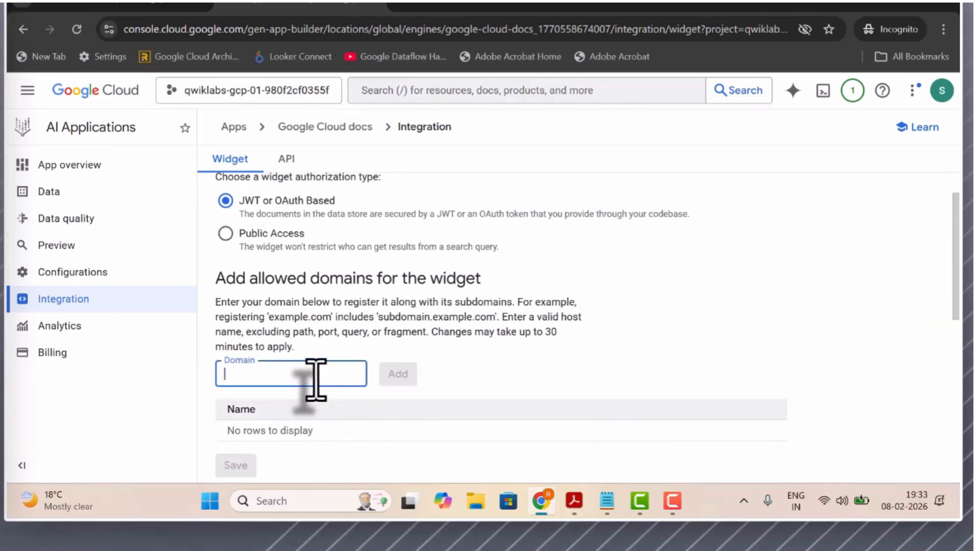
{"action": "type", "text": "abc.com"}
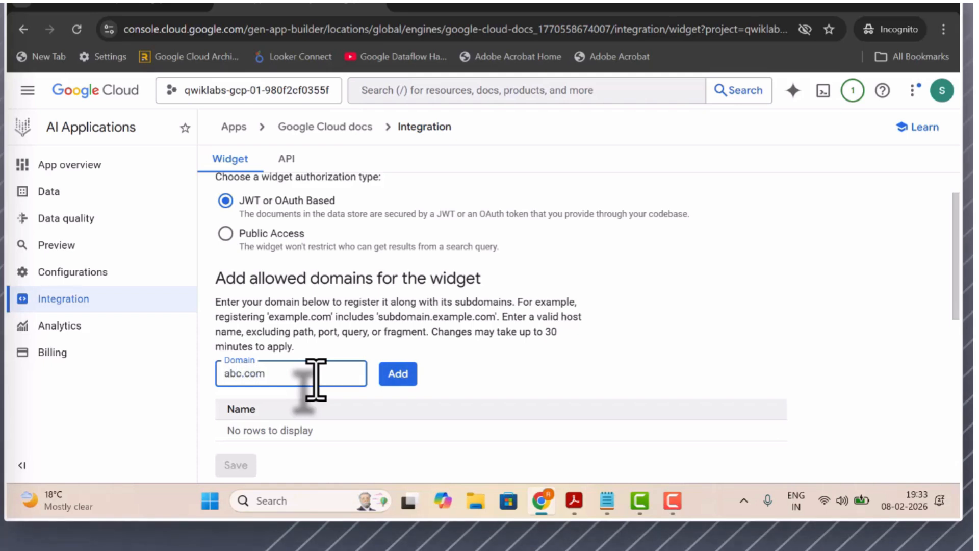
{"action": "left_click", "coordinate": [394, 378]}
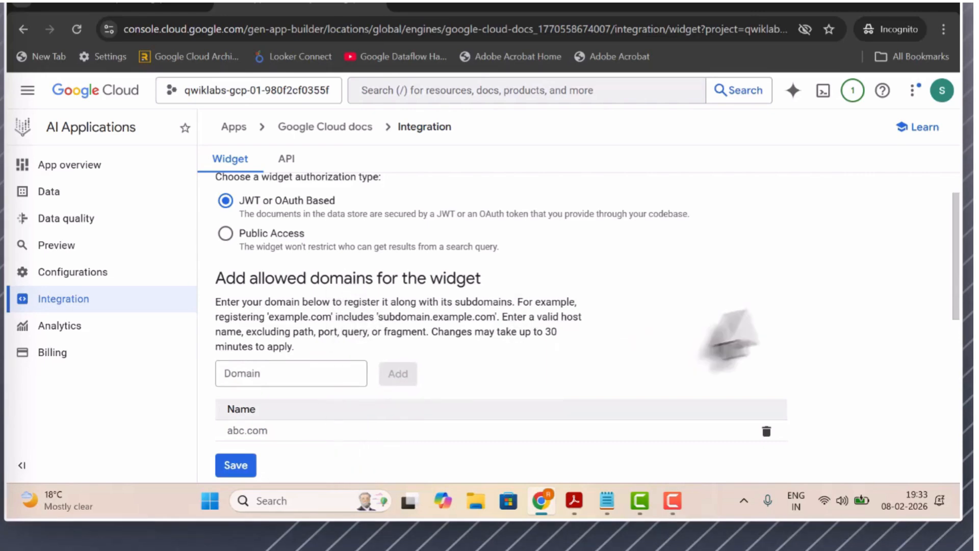
Examine the widget's authorization types, allowed domains, embed code and authorization token snippet, highlighting the token placeholder.
{"action": "left_click_drag", "start_coordinate": [954, 273], "coordinate": [954, 251]}
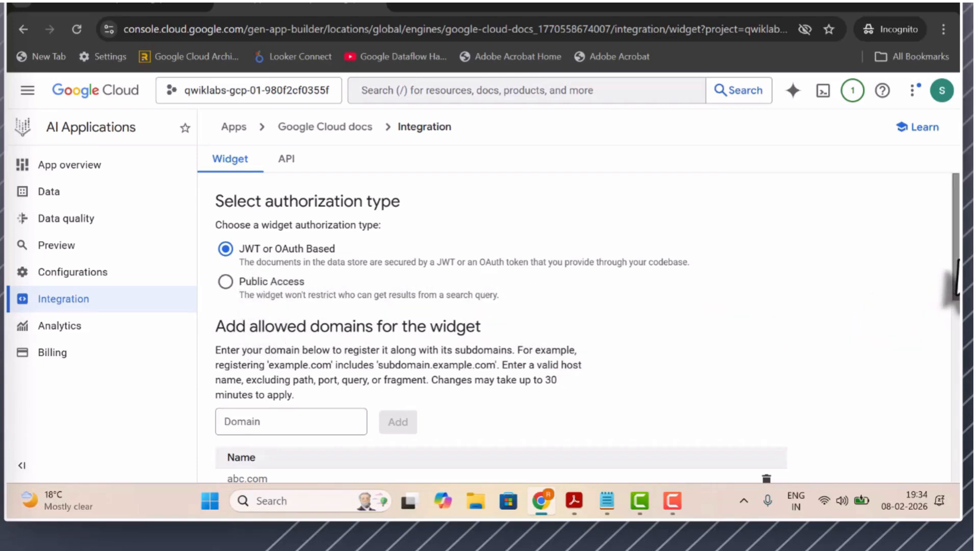
{"action": "left_click_drag", "start_coordinate": [952, 265], "coordinate": [956, 288]}
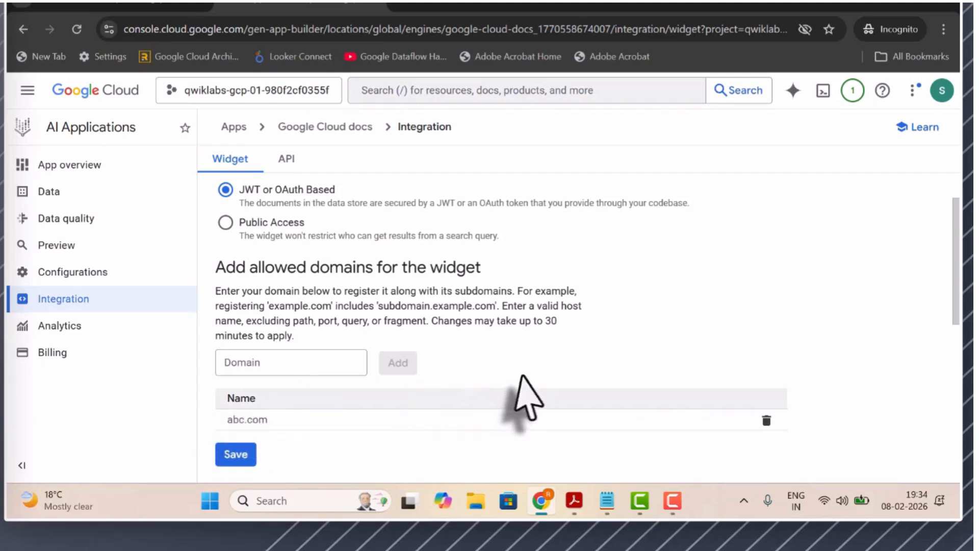
{"action": "scroll", "coordinate": [954, 306], "scroll_direction": "up", "scroll_amount": 1}
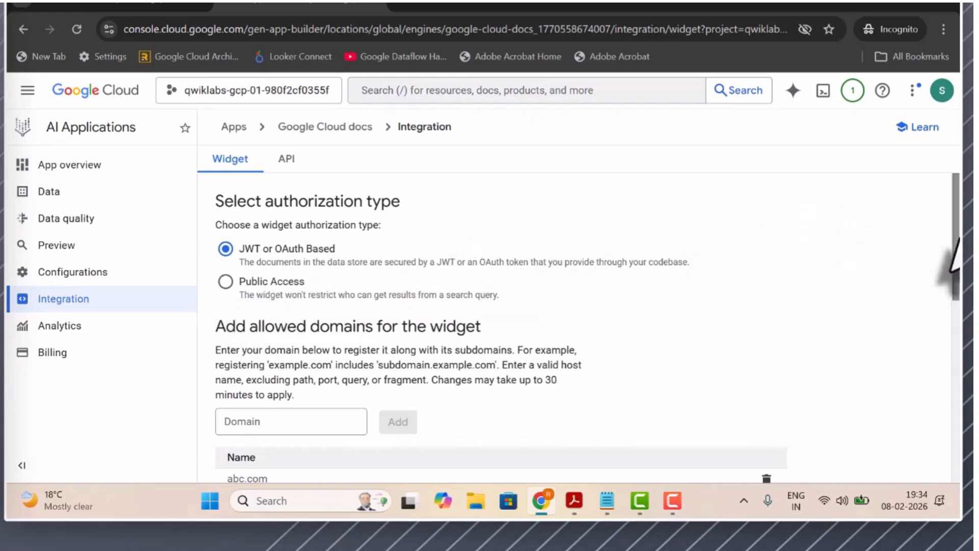
{"action": "mouse_move", "coordinate": [953, 277]}
{"action": "left_mouse_down"}
{"action": "mouse_move", "coordinate": [954, 383]}
{"action": "mouse_move", "coordinate": [950, 263]}
{"action": "left_mouse_up"}
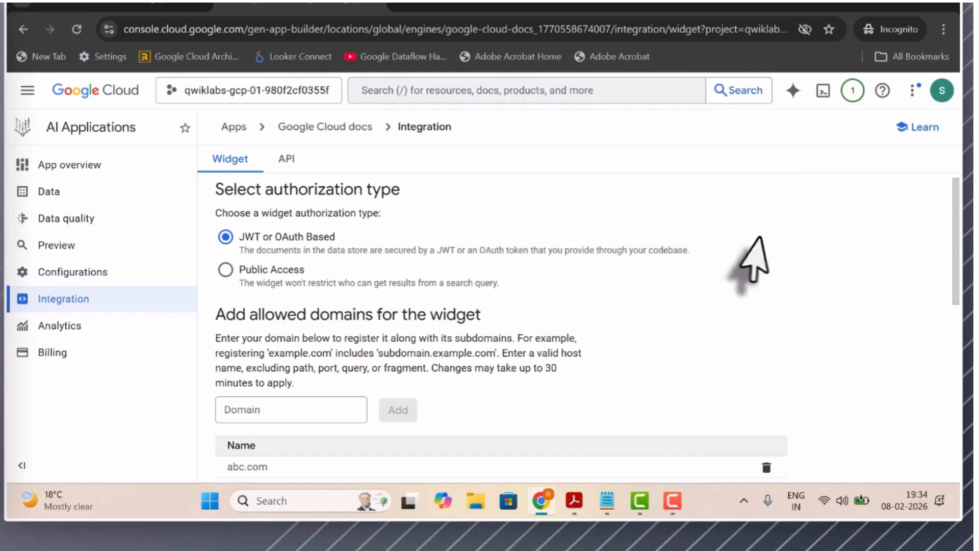
{"action": "left_click_drag", "start_coordinate": [951, 255], "coordinate": [952, 387]}
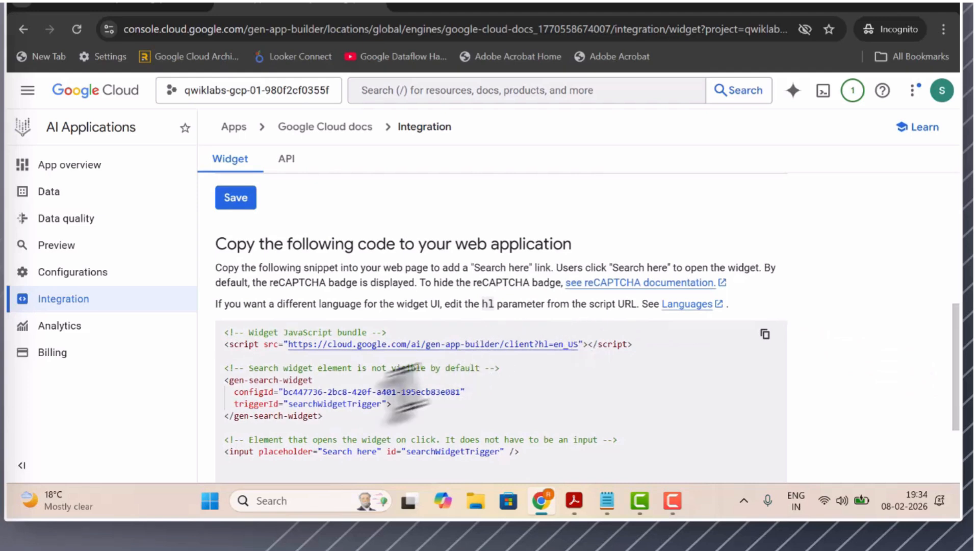
{"action": "left_click_drag", "start_coordinate": [951, 350], "coordinate": [952, 391]}
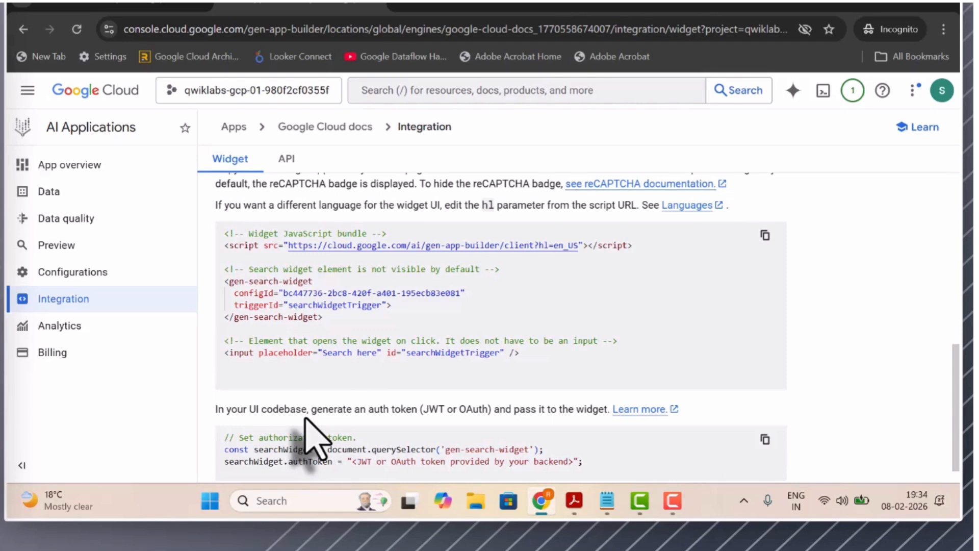
{"action": "left_click_drag", "start_coordinate": [347, 461], "coordinate": [573, 462]}
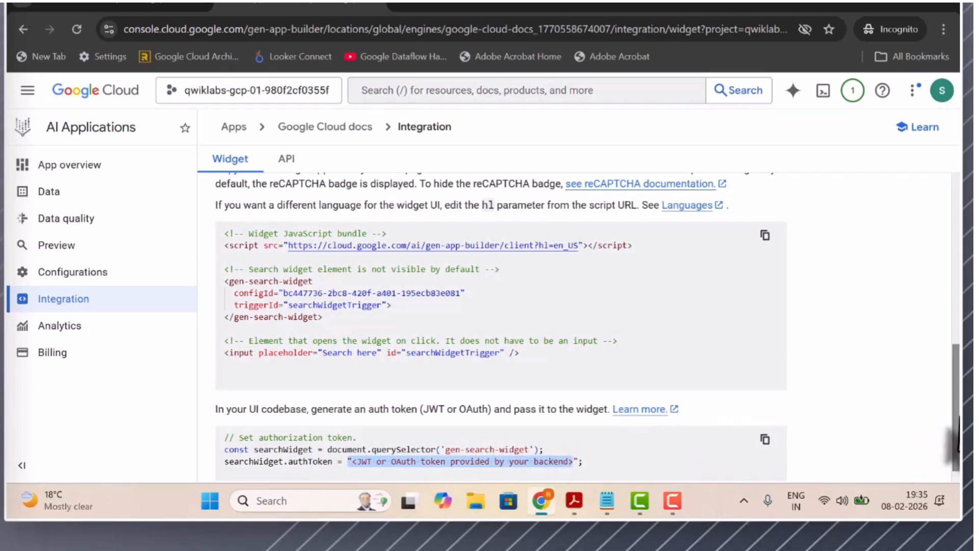
{"action": "scroll", "coordinate": [950, 454], "scroll_direction": "down", "scroll_amount": 1}
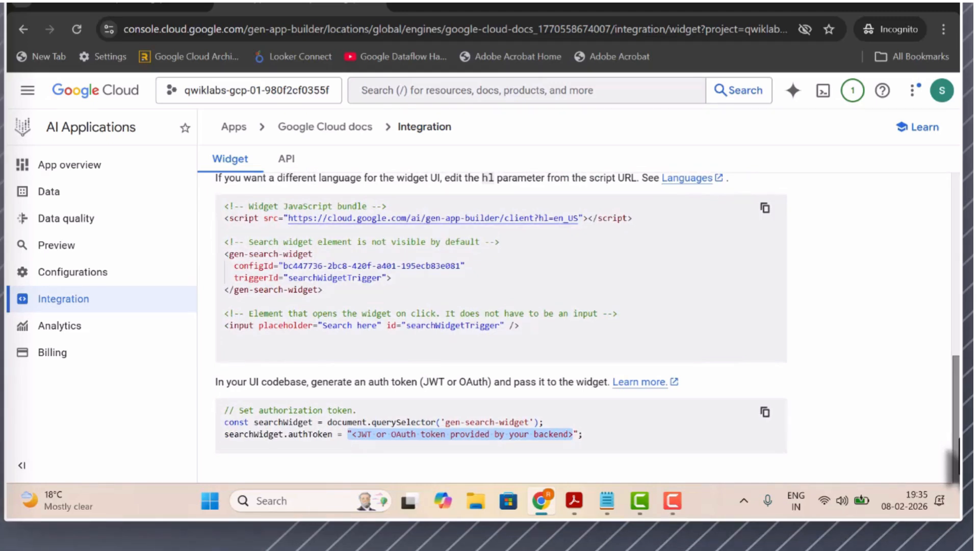
{"action": "left_click_drag", "start_coordinate": [952, 449], "coordinate": [954, 250]}
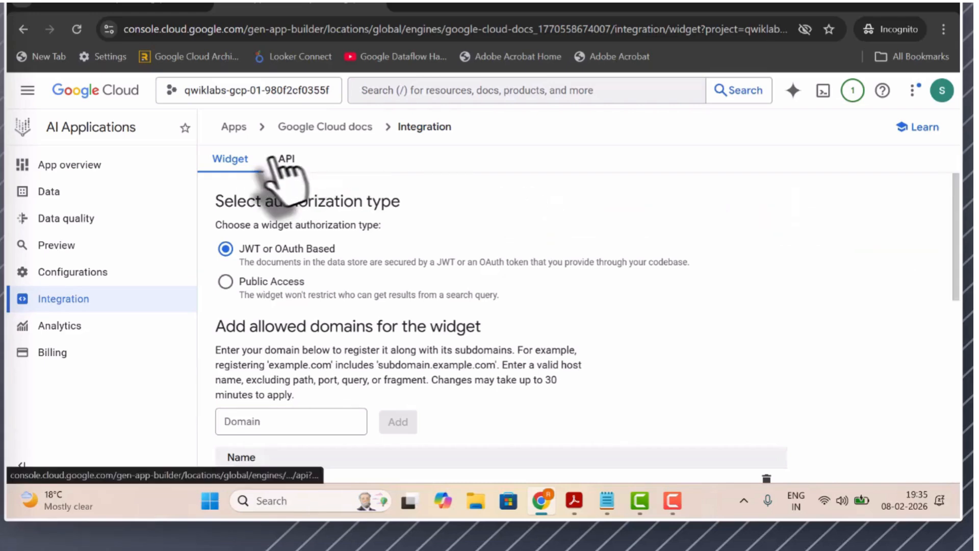
View the API integration instructions, abandoning the unsaved widget changes, and return to the app overview.
{"action": "left_click", "coordinate": [287, 162]}
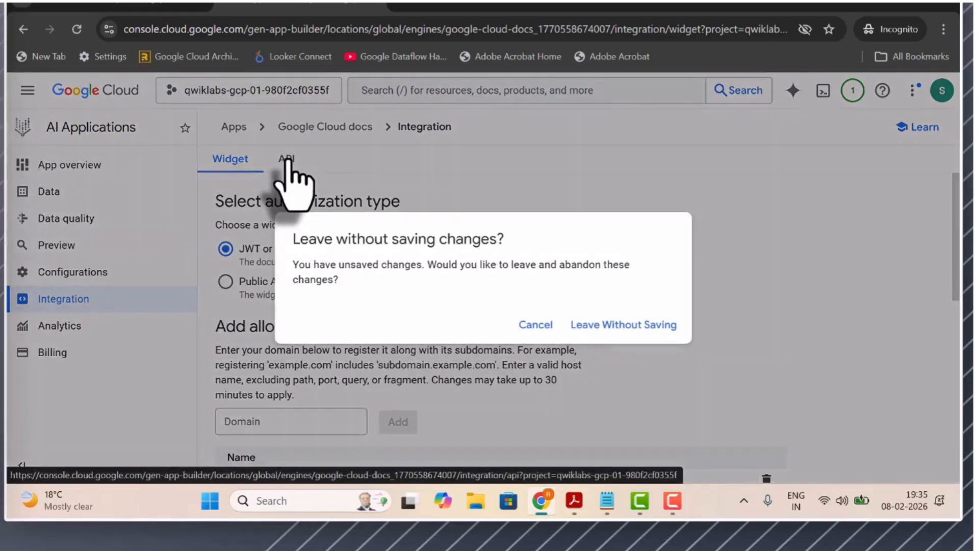
{"action": "left_click", "coordinate": [625, 324]}
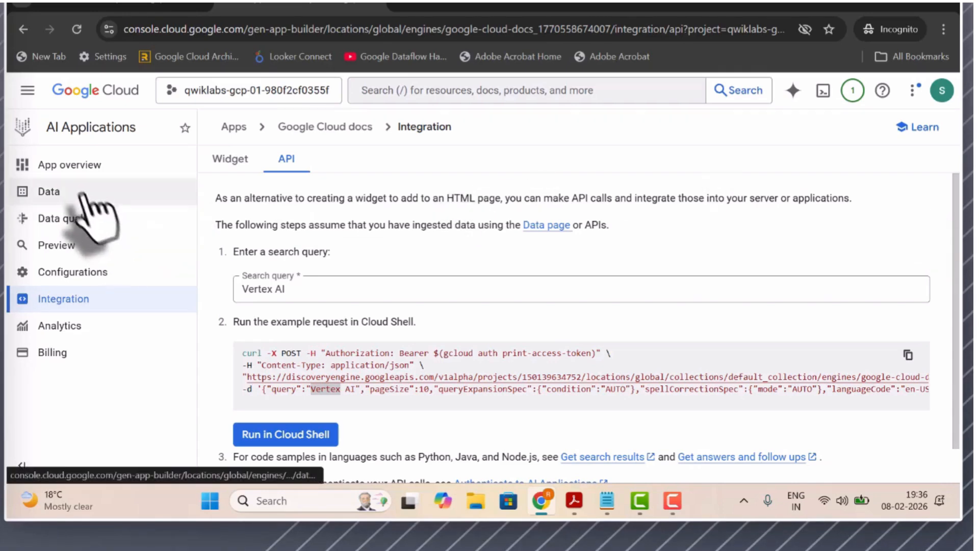
{"action": "left_click", "coordinate": [81, 164]}
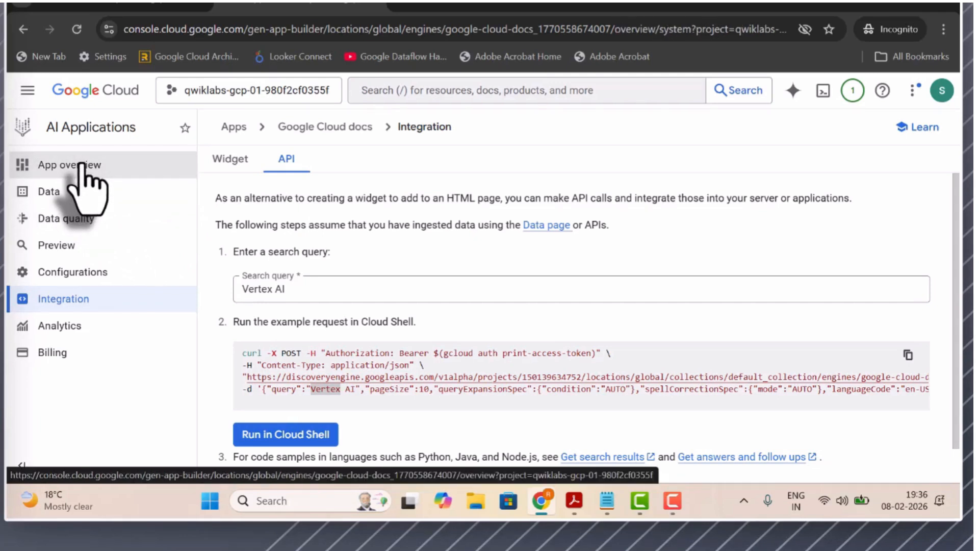